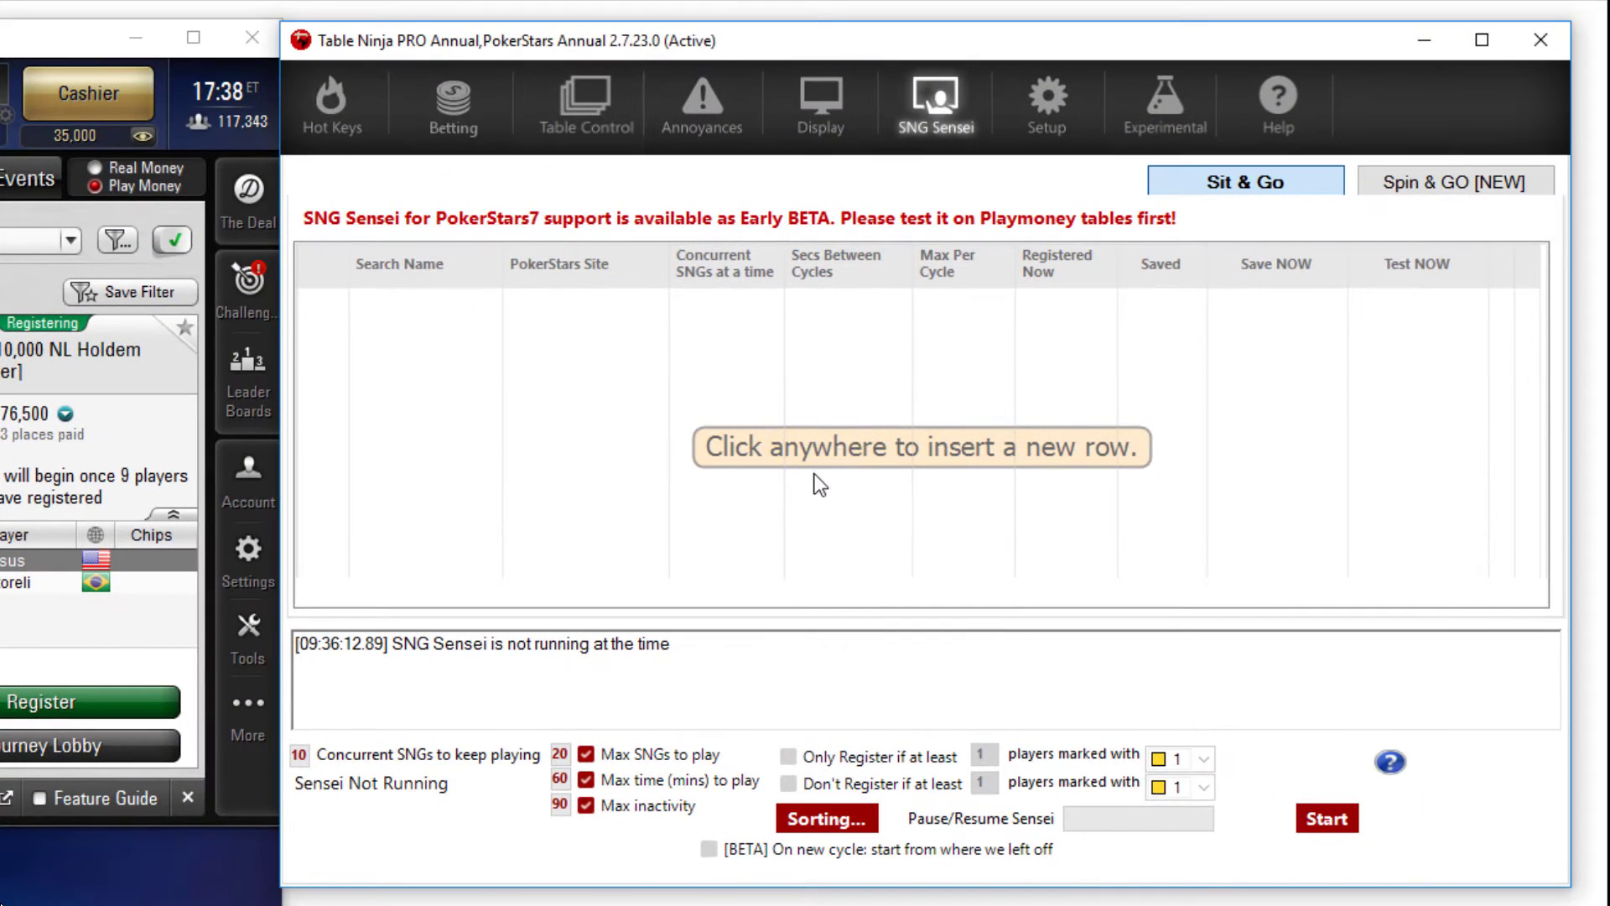
Add two Sit & Go search rows named 10k and 20k to the SNG Sensei list
{"action": "left_click", "coordinate": [811, 467]}
{"action": "left_click", "coordinate": [408, 307]}
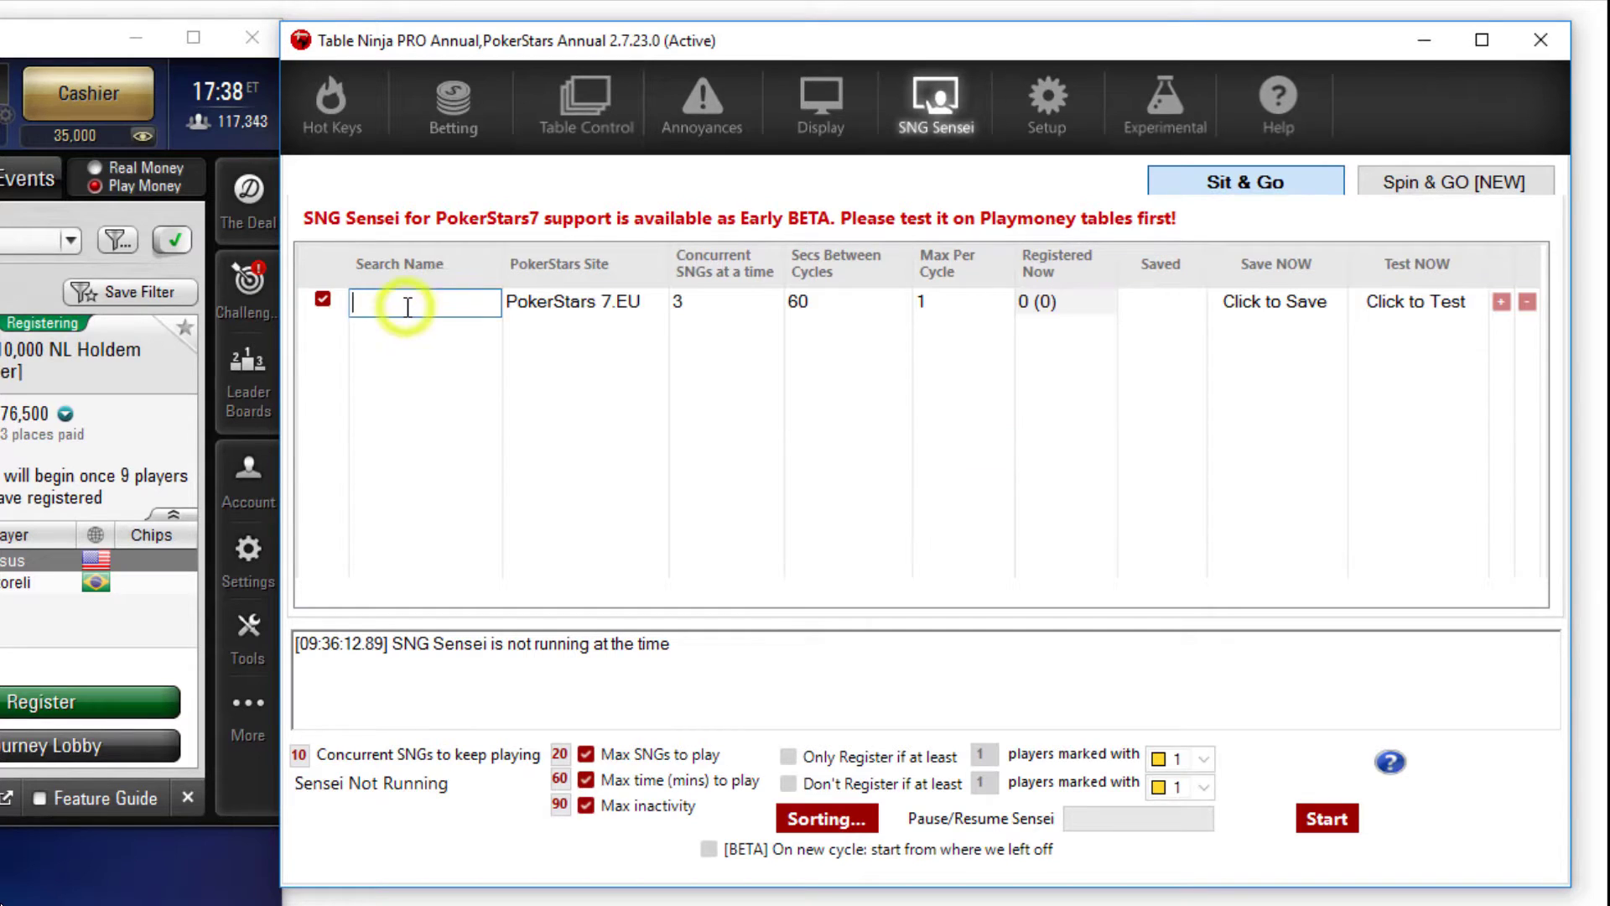
{"action": "type", "text": "10"}
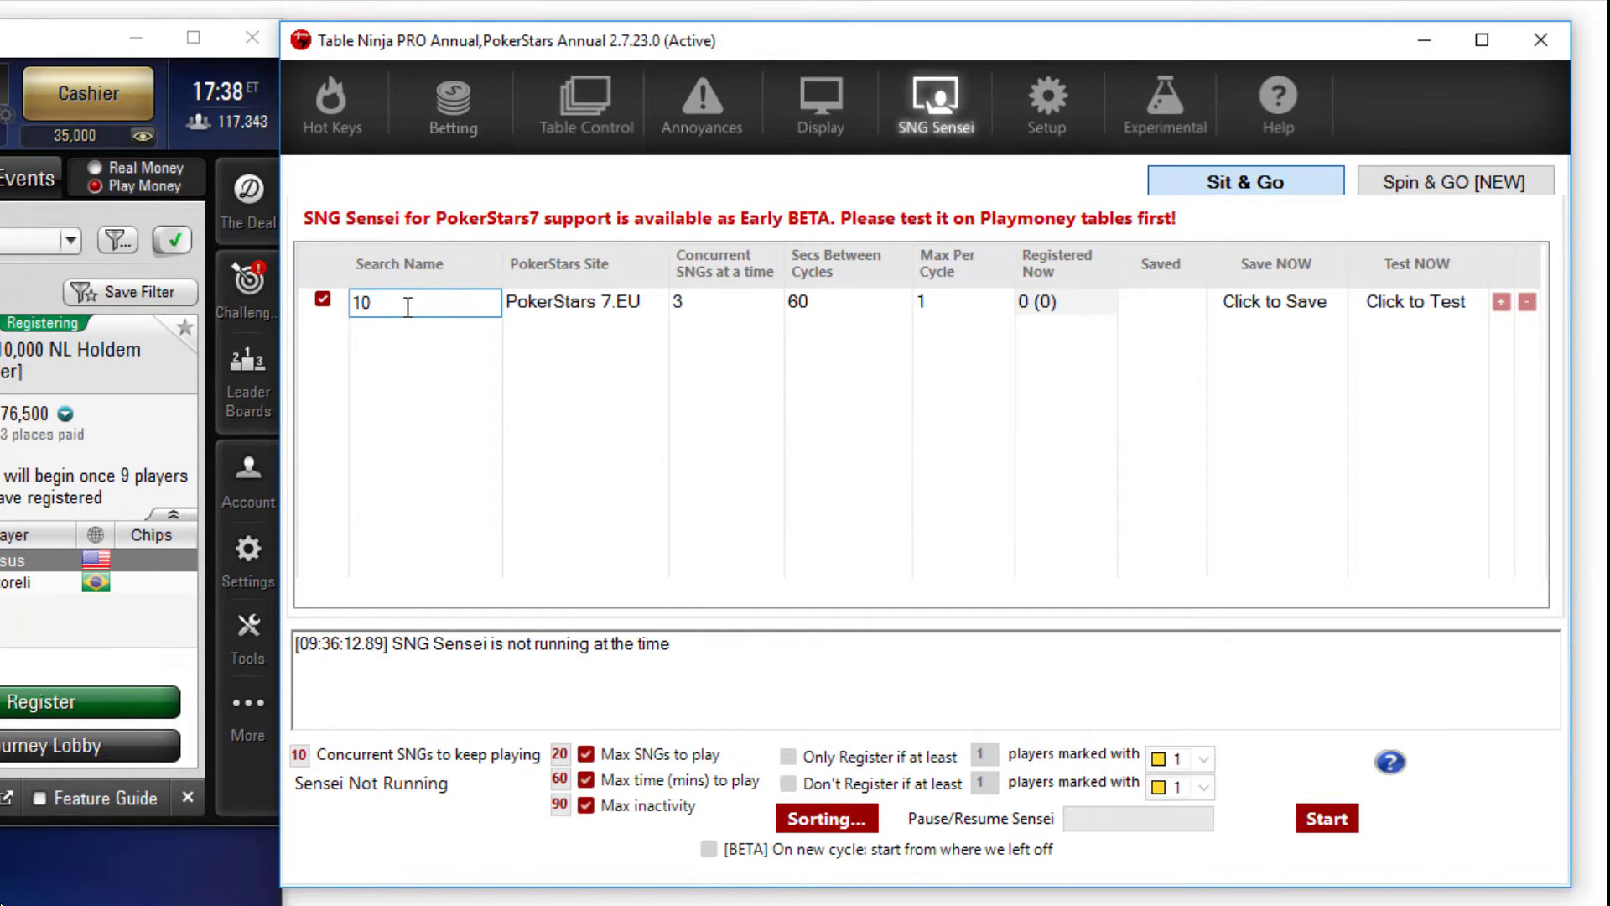
{"action": "type", "text": "k"}
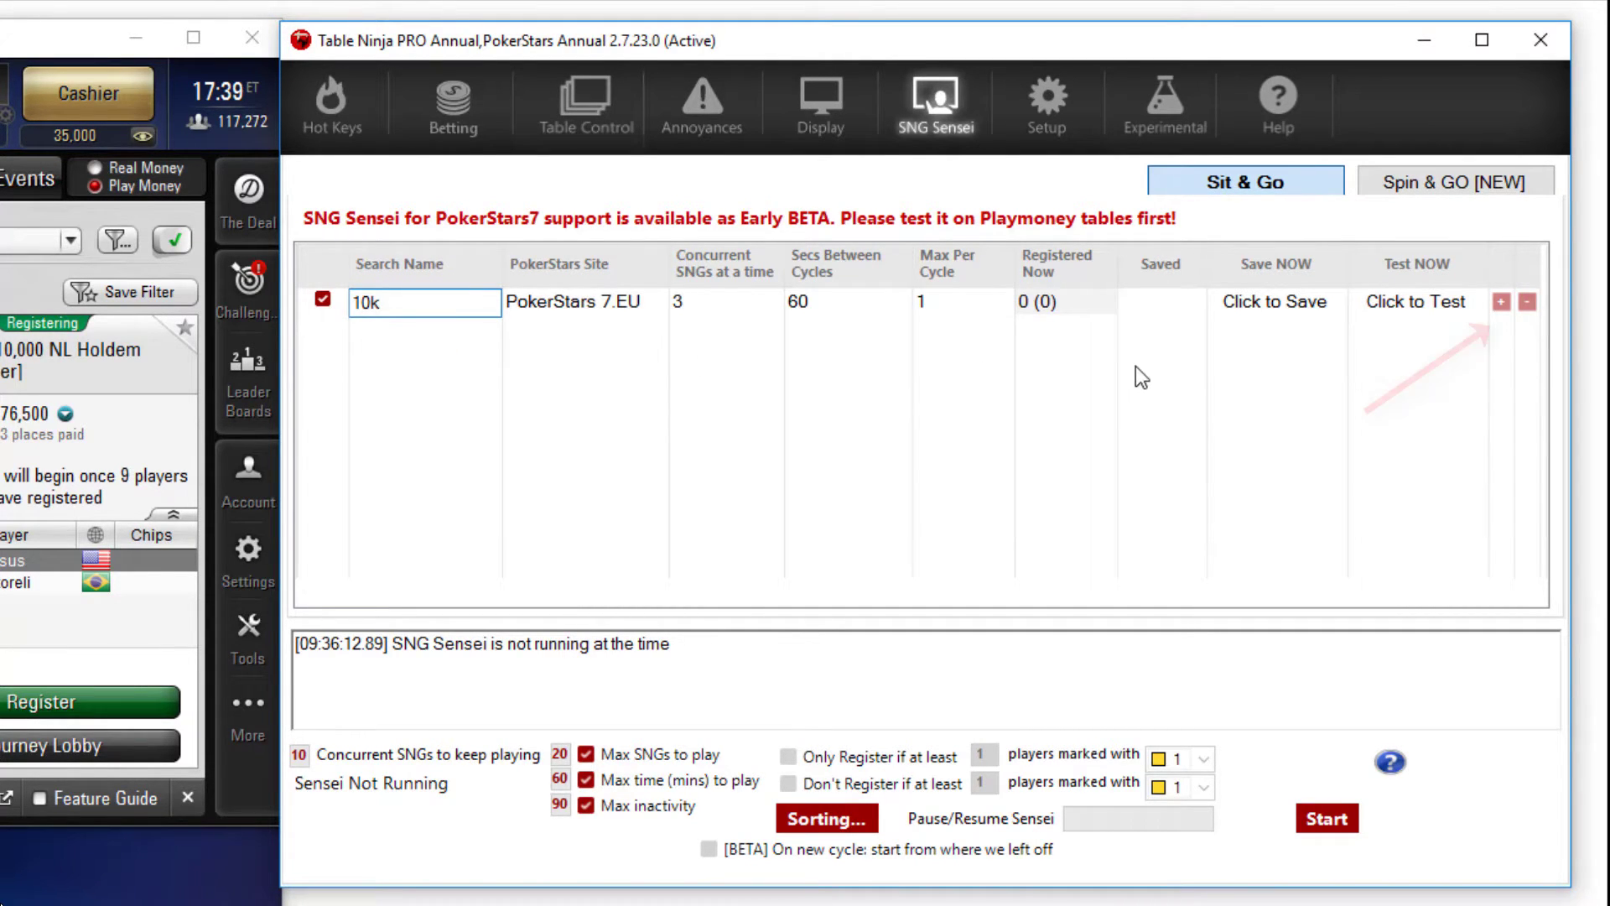
{"action": "left_click", "coordinate": [1503, 302]}
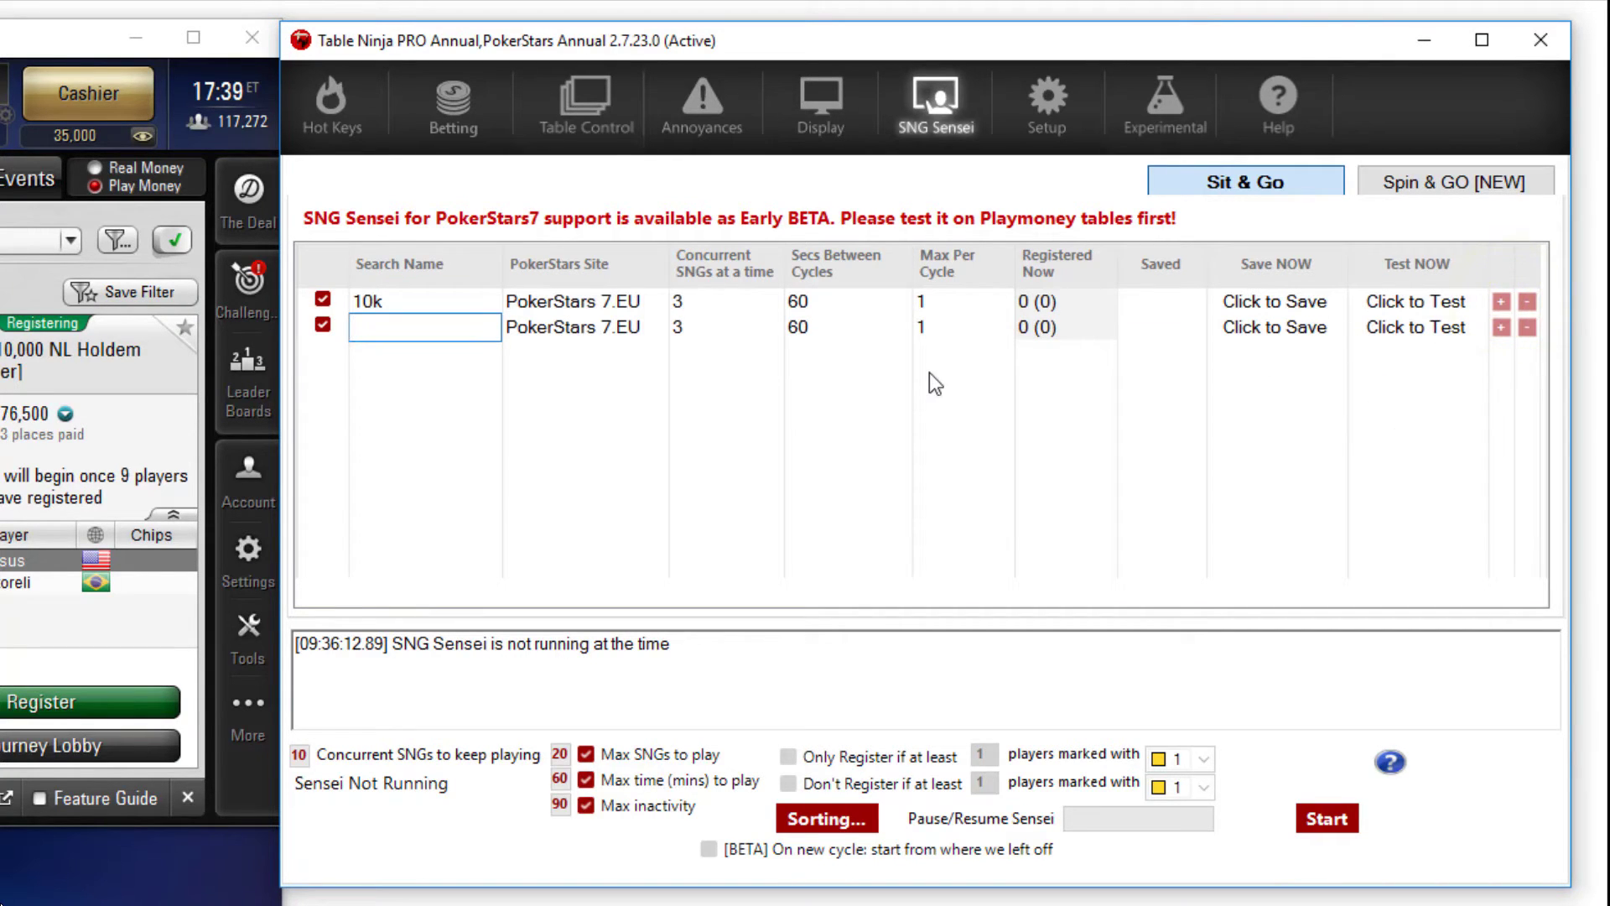
{"action": "type", "text": "20k"}
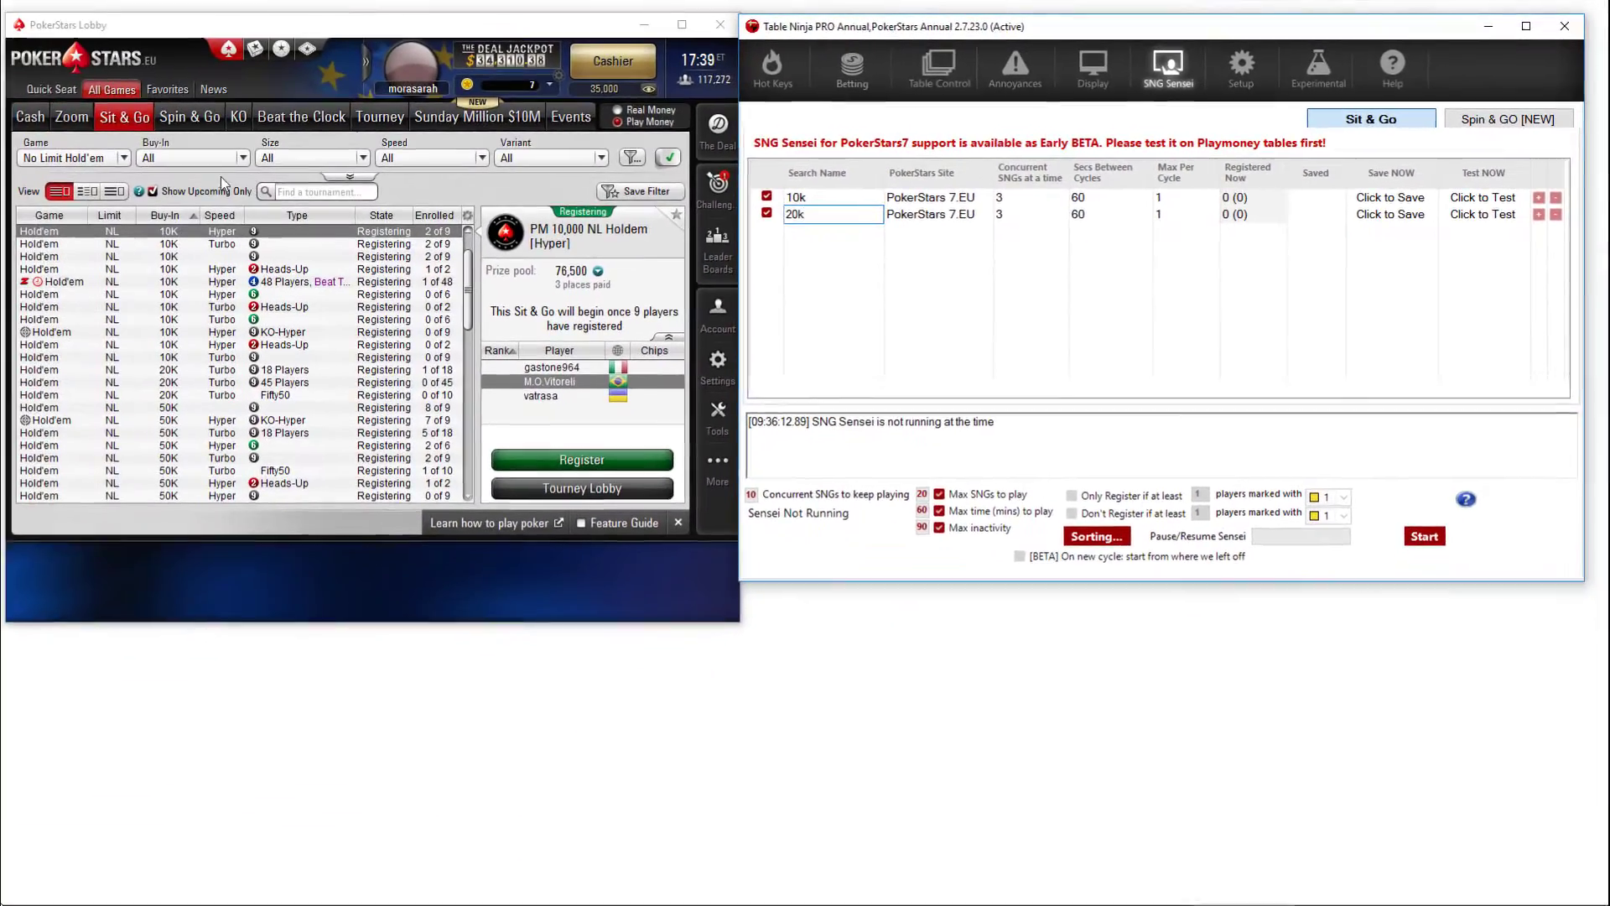
In the PokerStars lobby, filter the Sit & Go list to Low buy-in, Single Table size and Turbo speed
{"action": "left_click", "coordinate": [220, 158]}
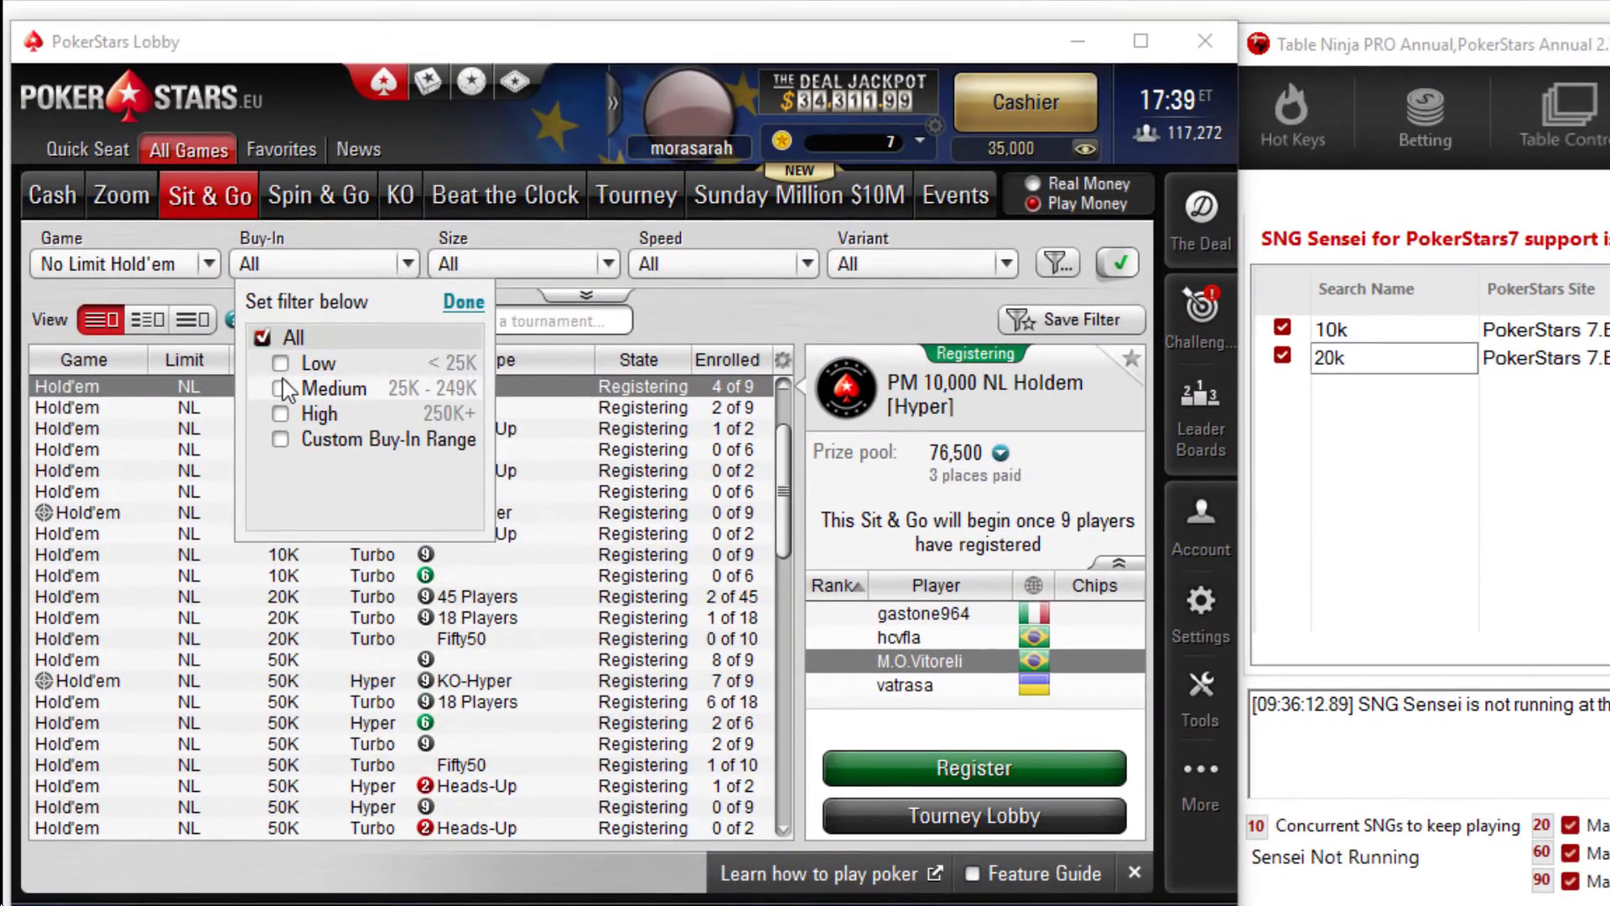
{"action": "left_click", "coordinate": [281, 362]}
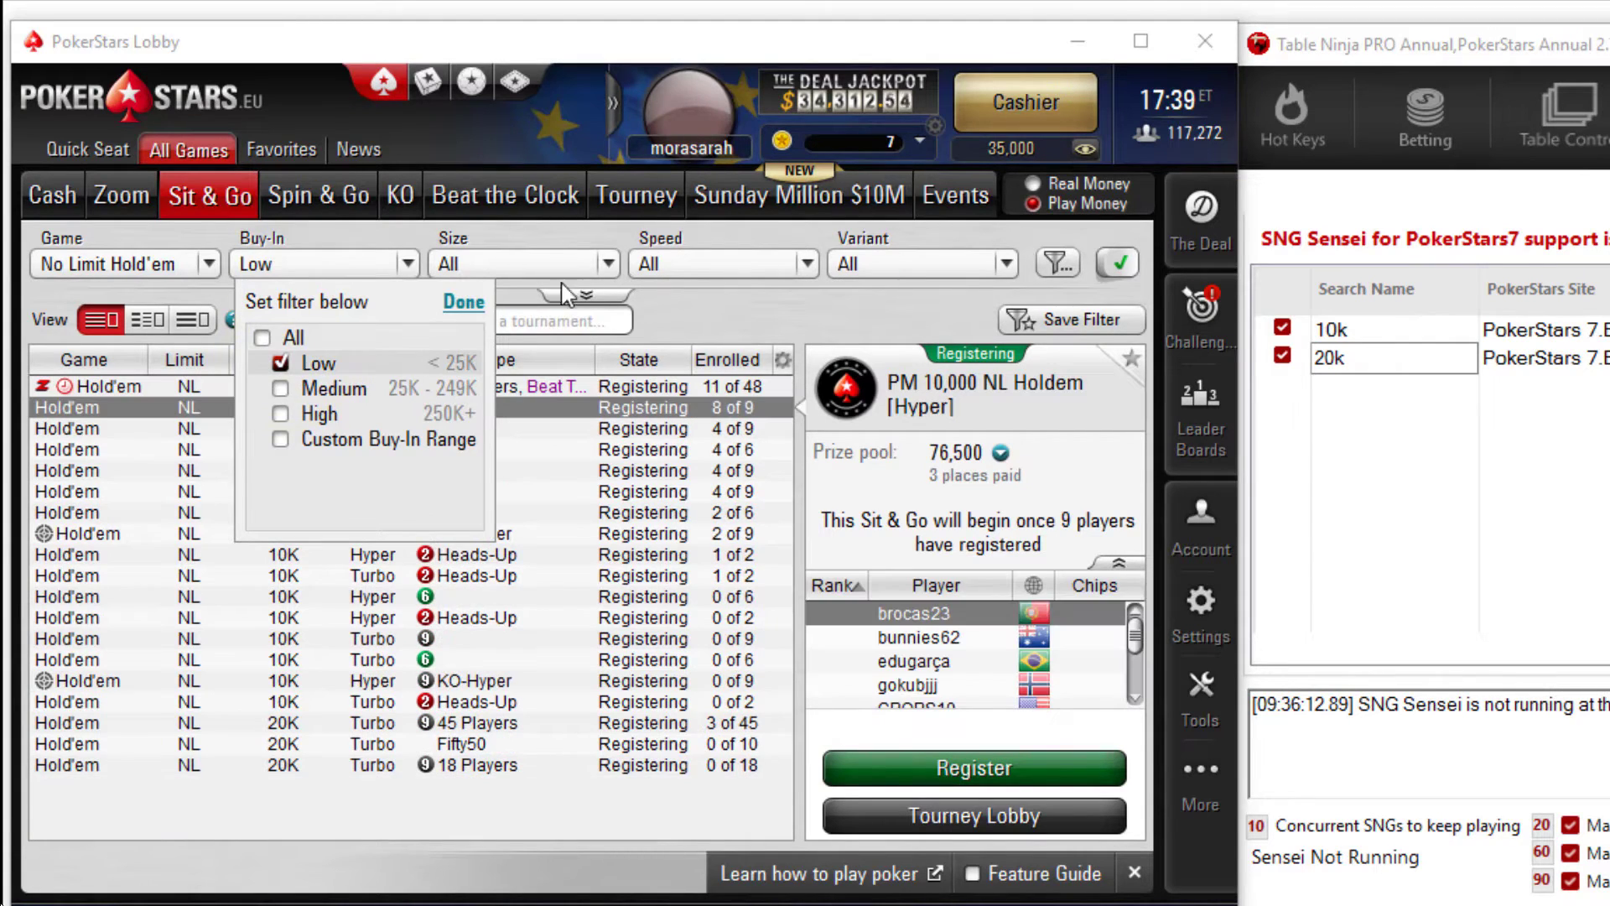
{"action": "left_click", "coordinate": [607, 264]}
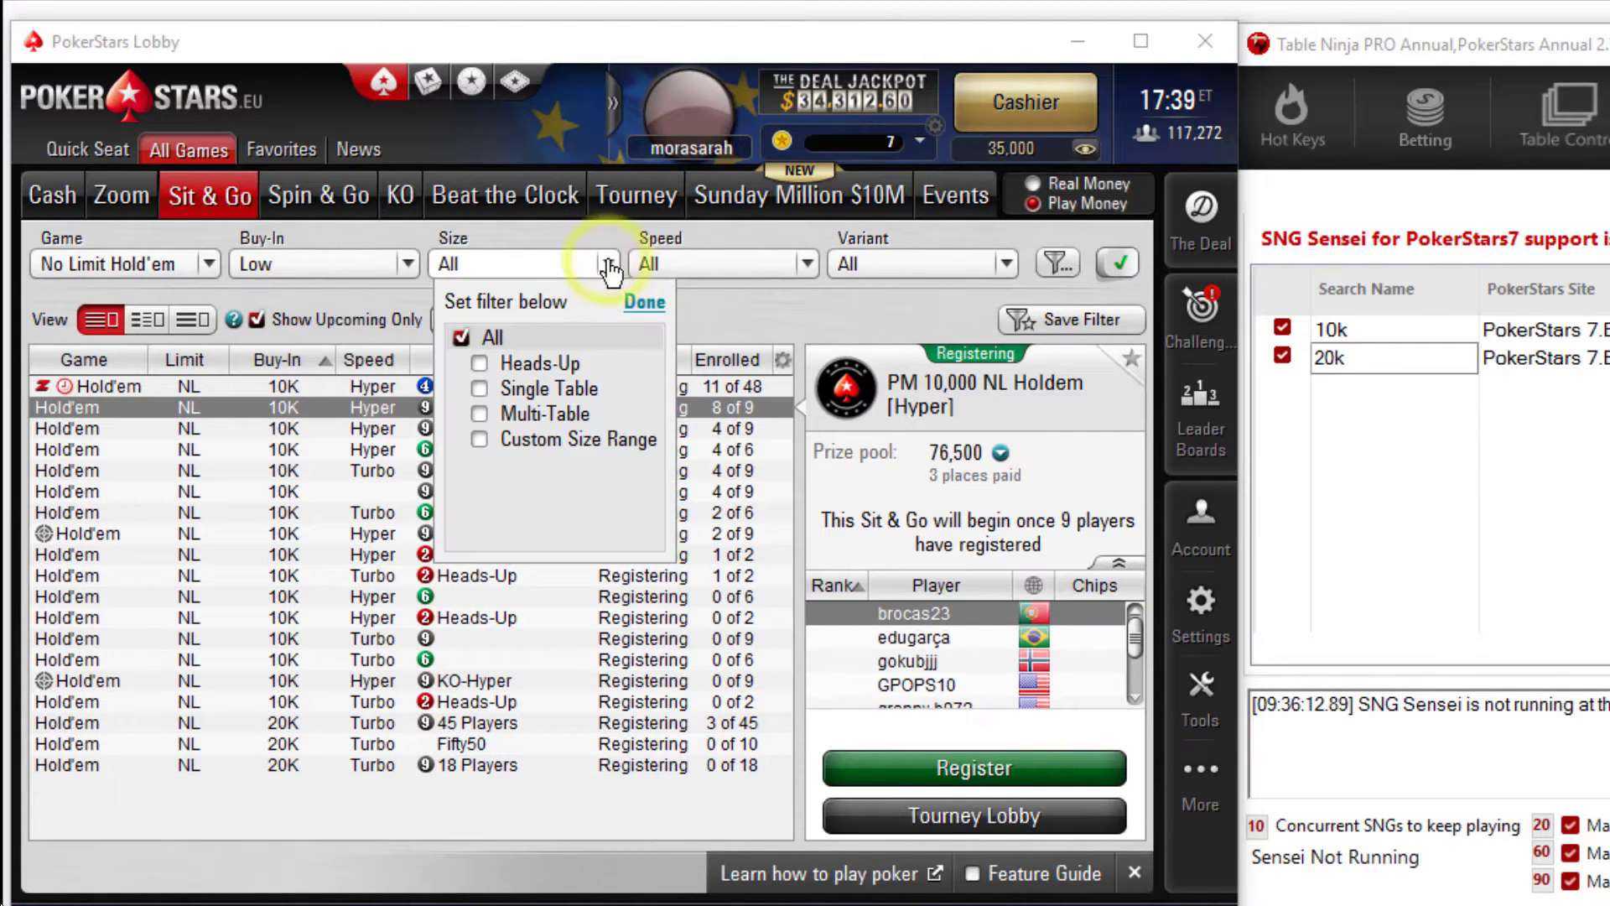
{"action": "left_click", "coordinate": [550, 391]}
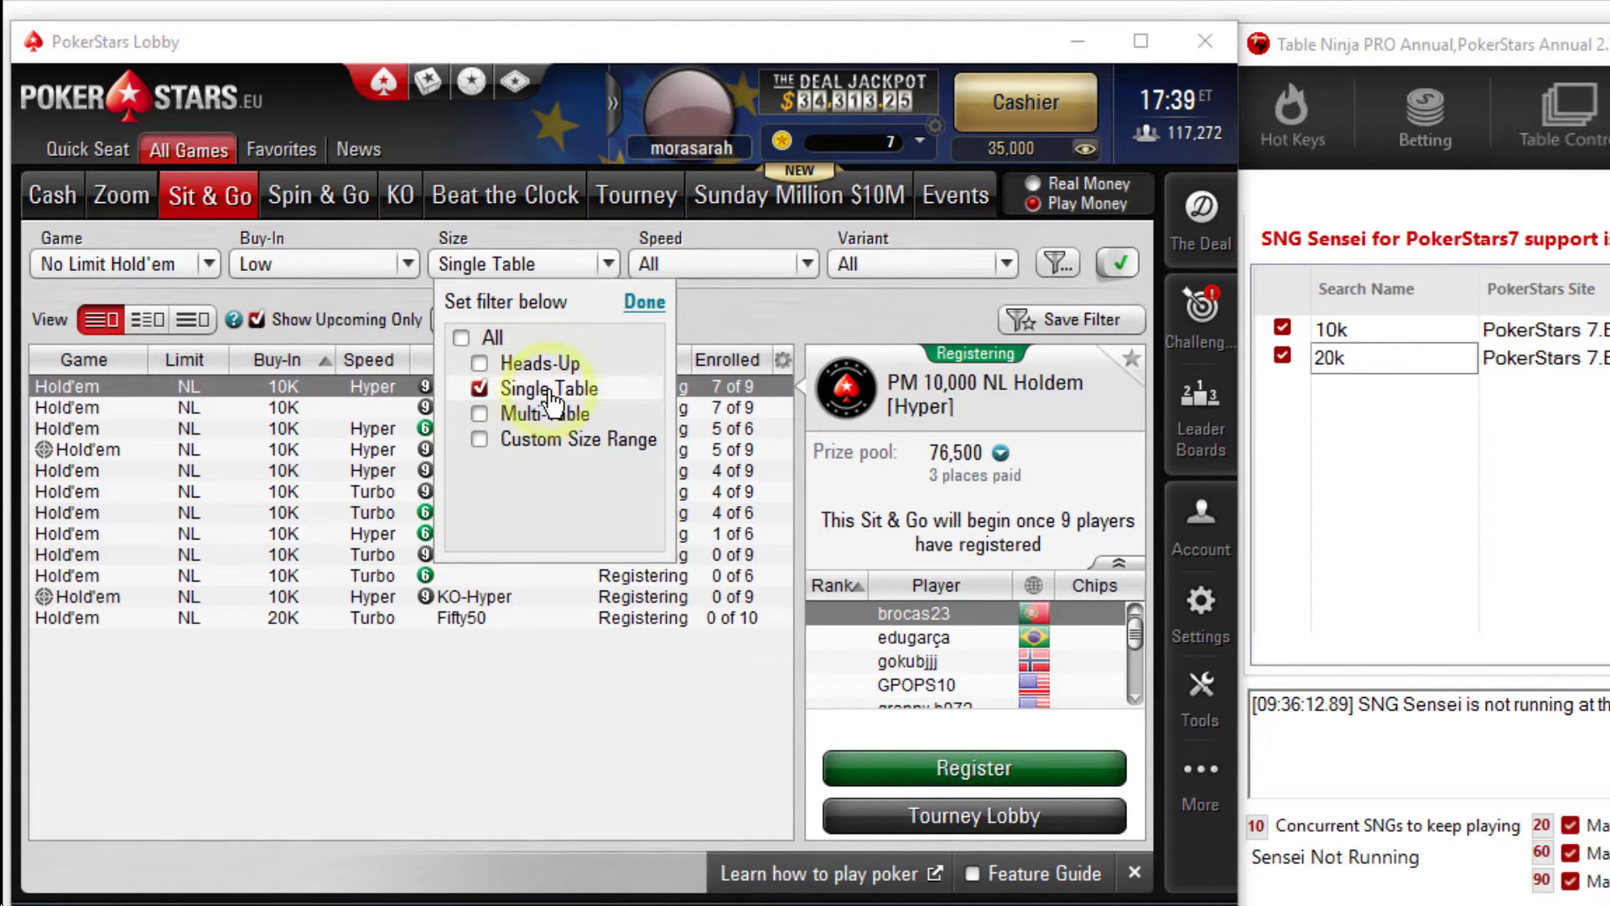
{"action": "left_click", "coordinate": [807, 265]}
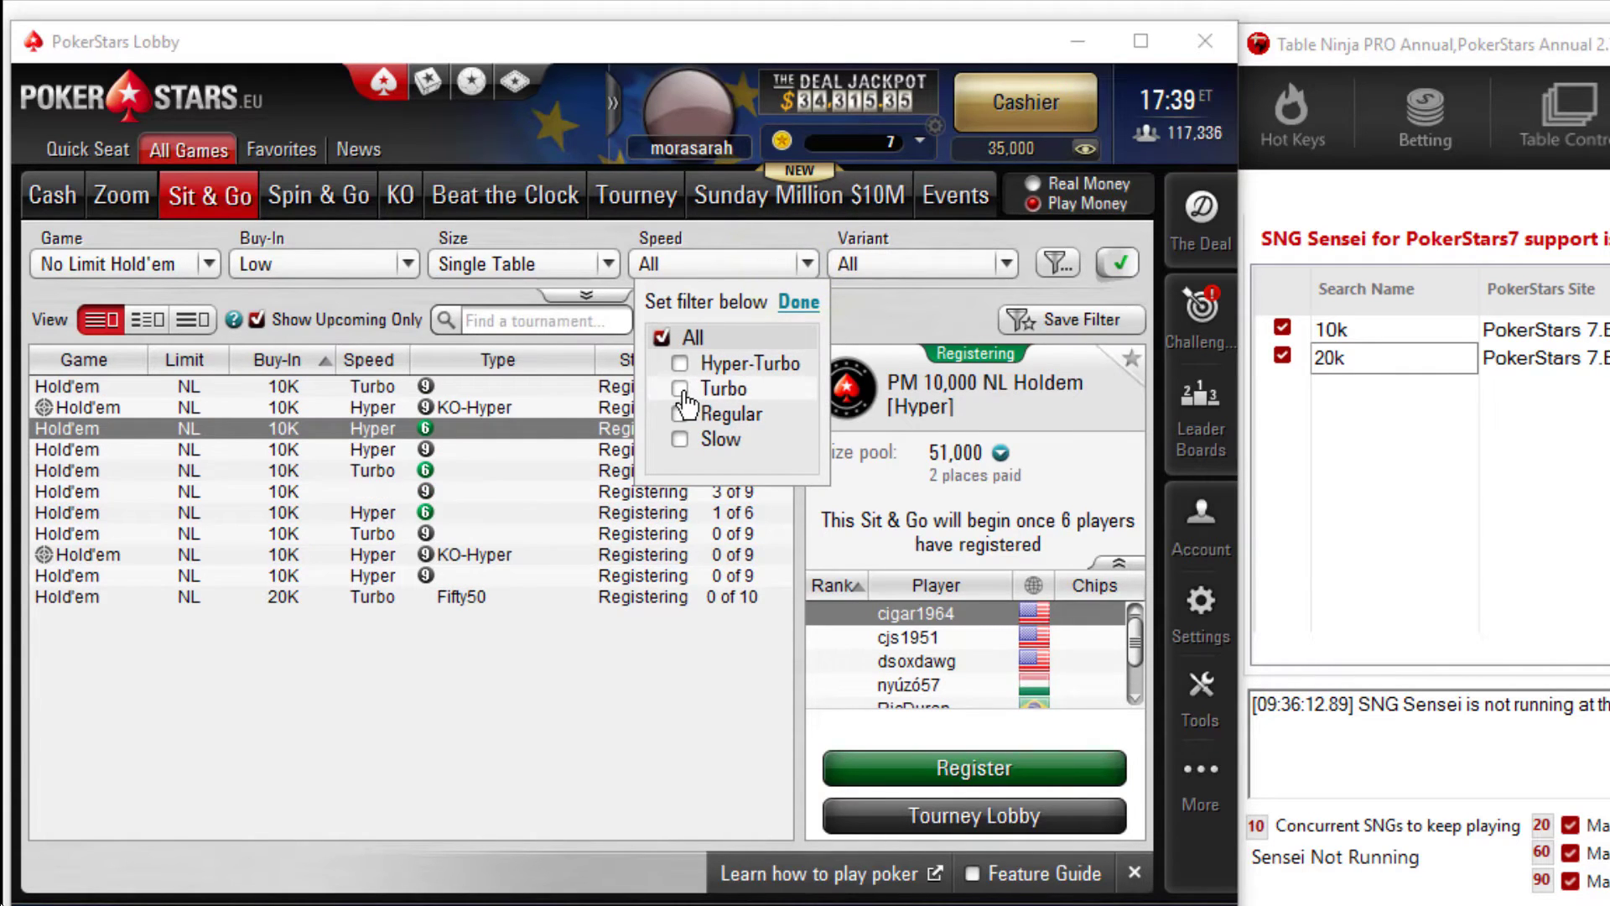
{"action": "left_click", "coordinate": [681, 391]}
Search the filtered tournaments for 10 and save the filter to the 10k row in Table Ninja
{"action": "left_click", "coordinate": [554, 319]}
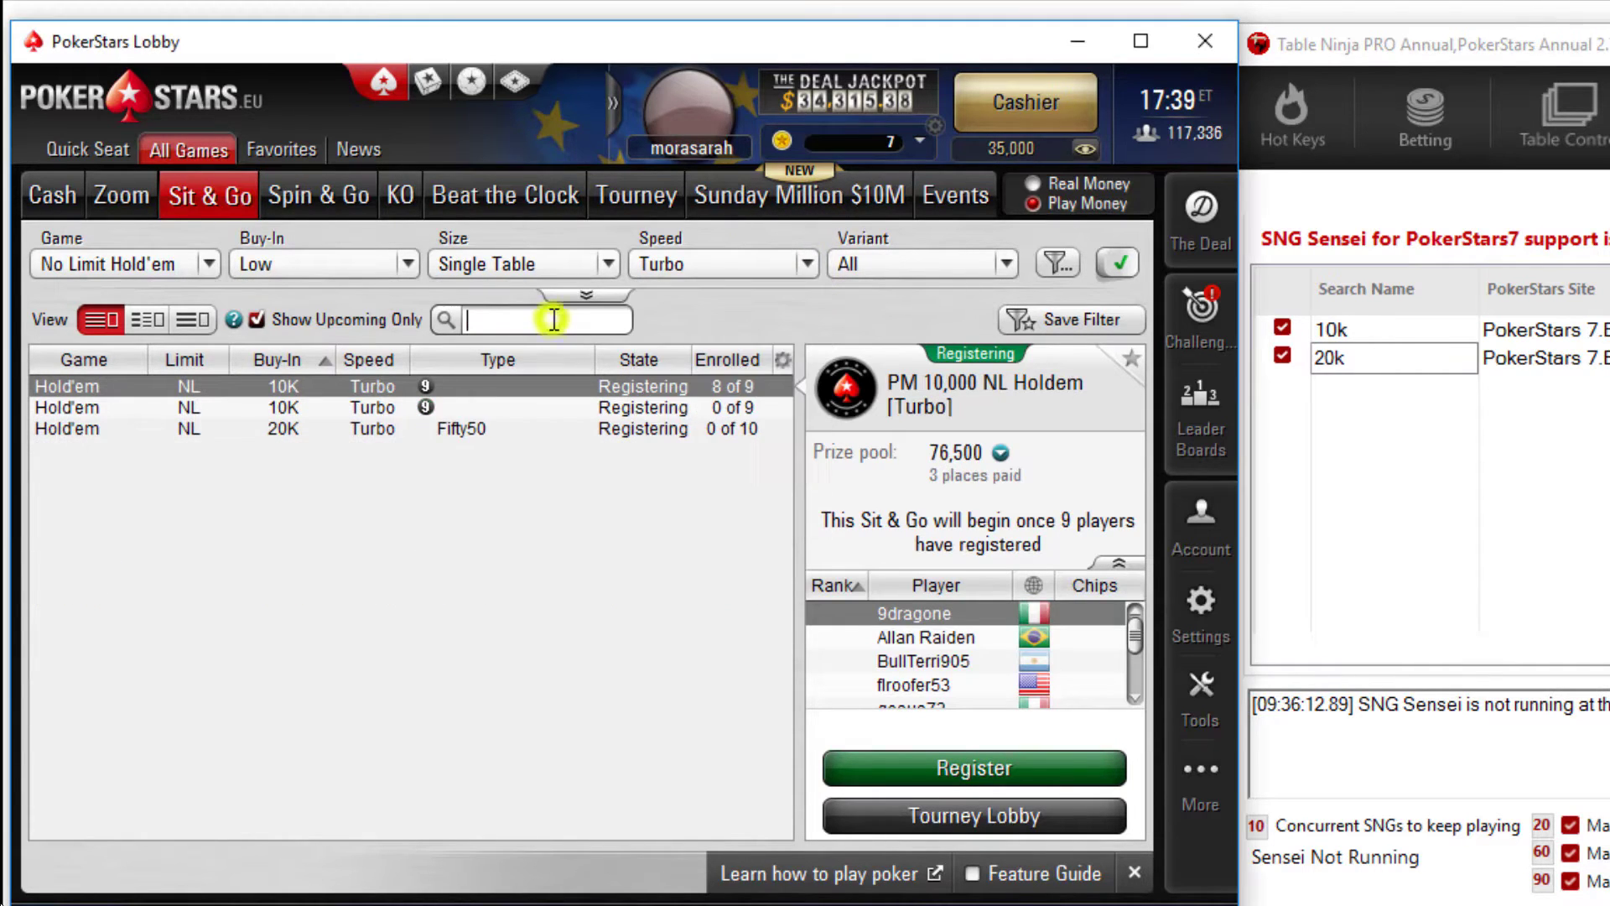
{"action": "type", "text": "1"}
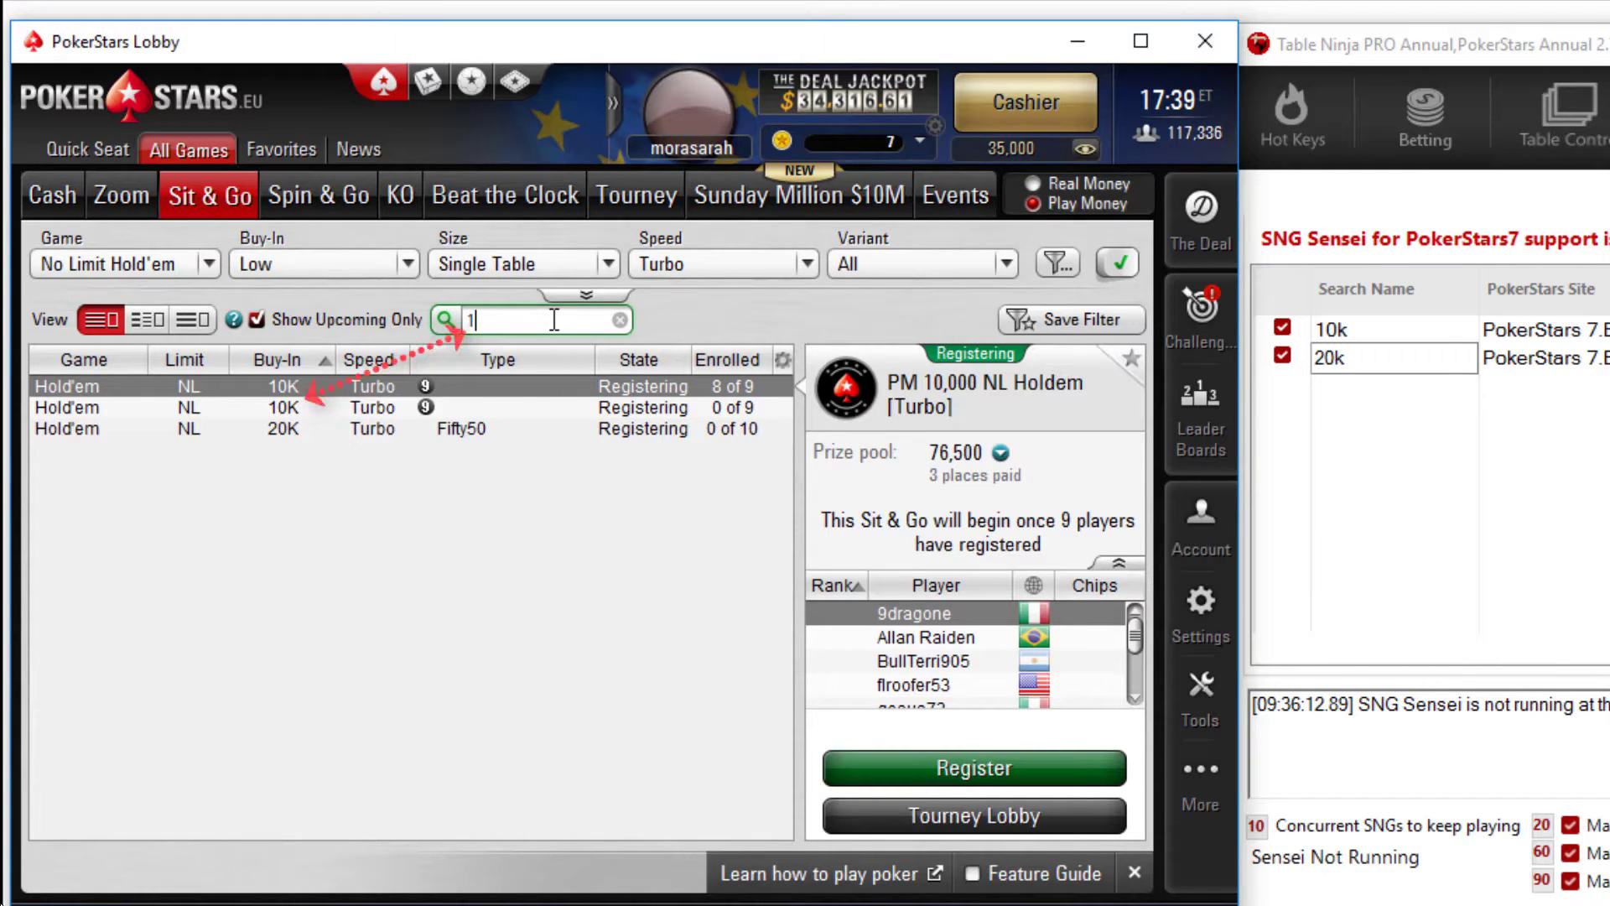
{"action": "type", "text": "0"}
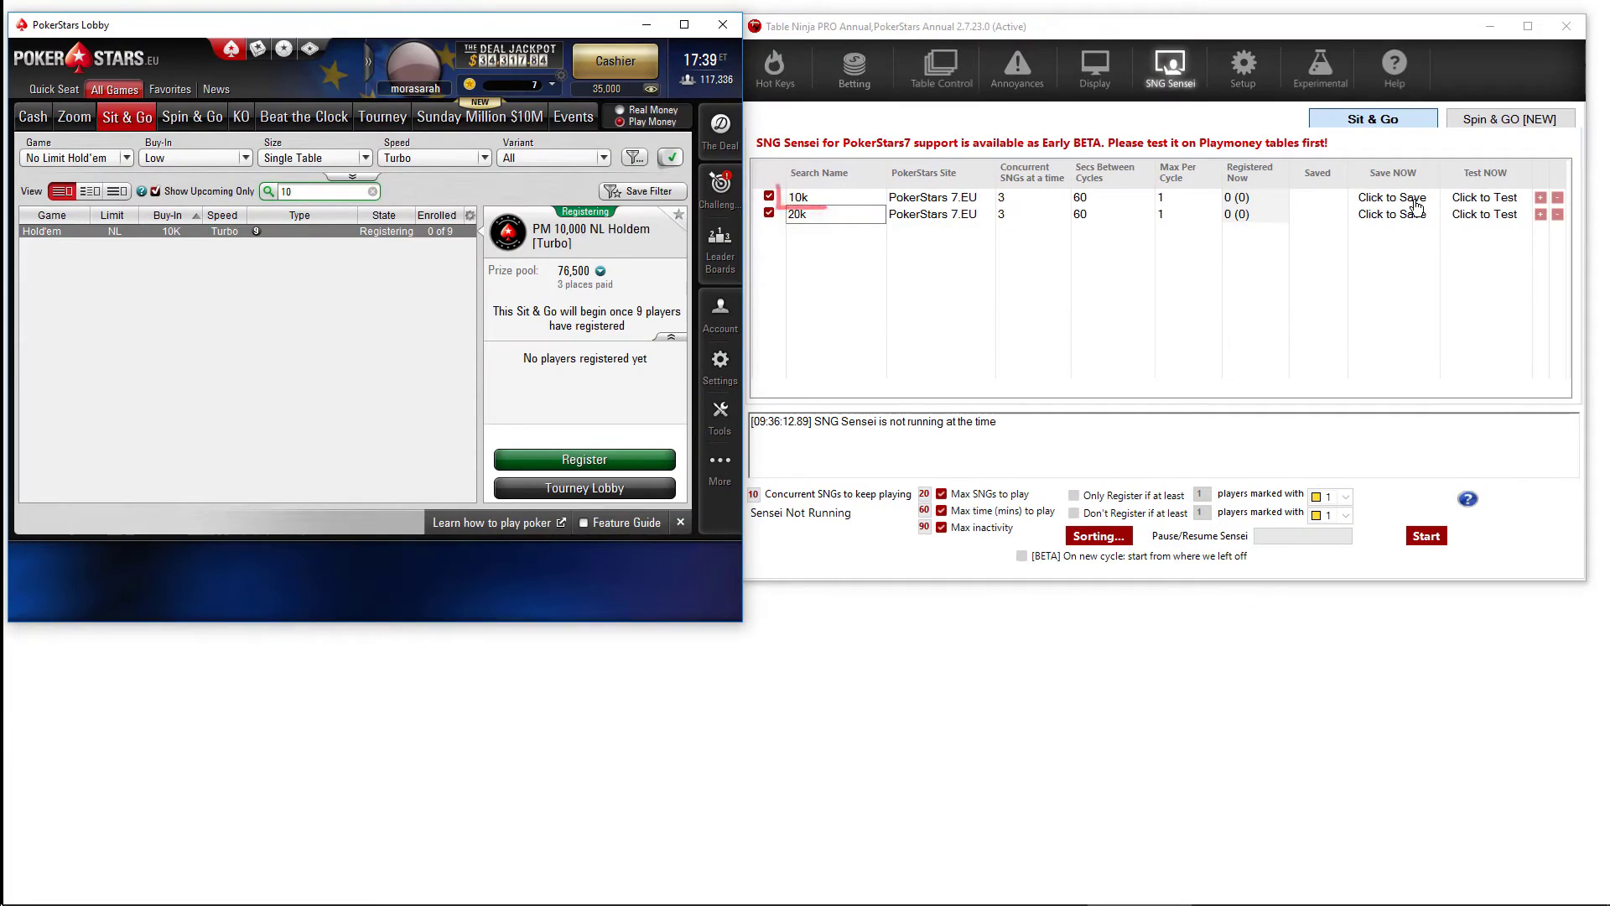
{"action": "left_click", "coordinate": [1414, 201]}
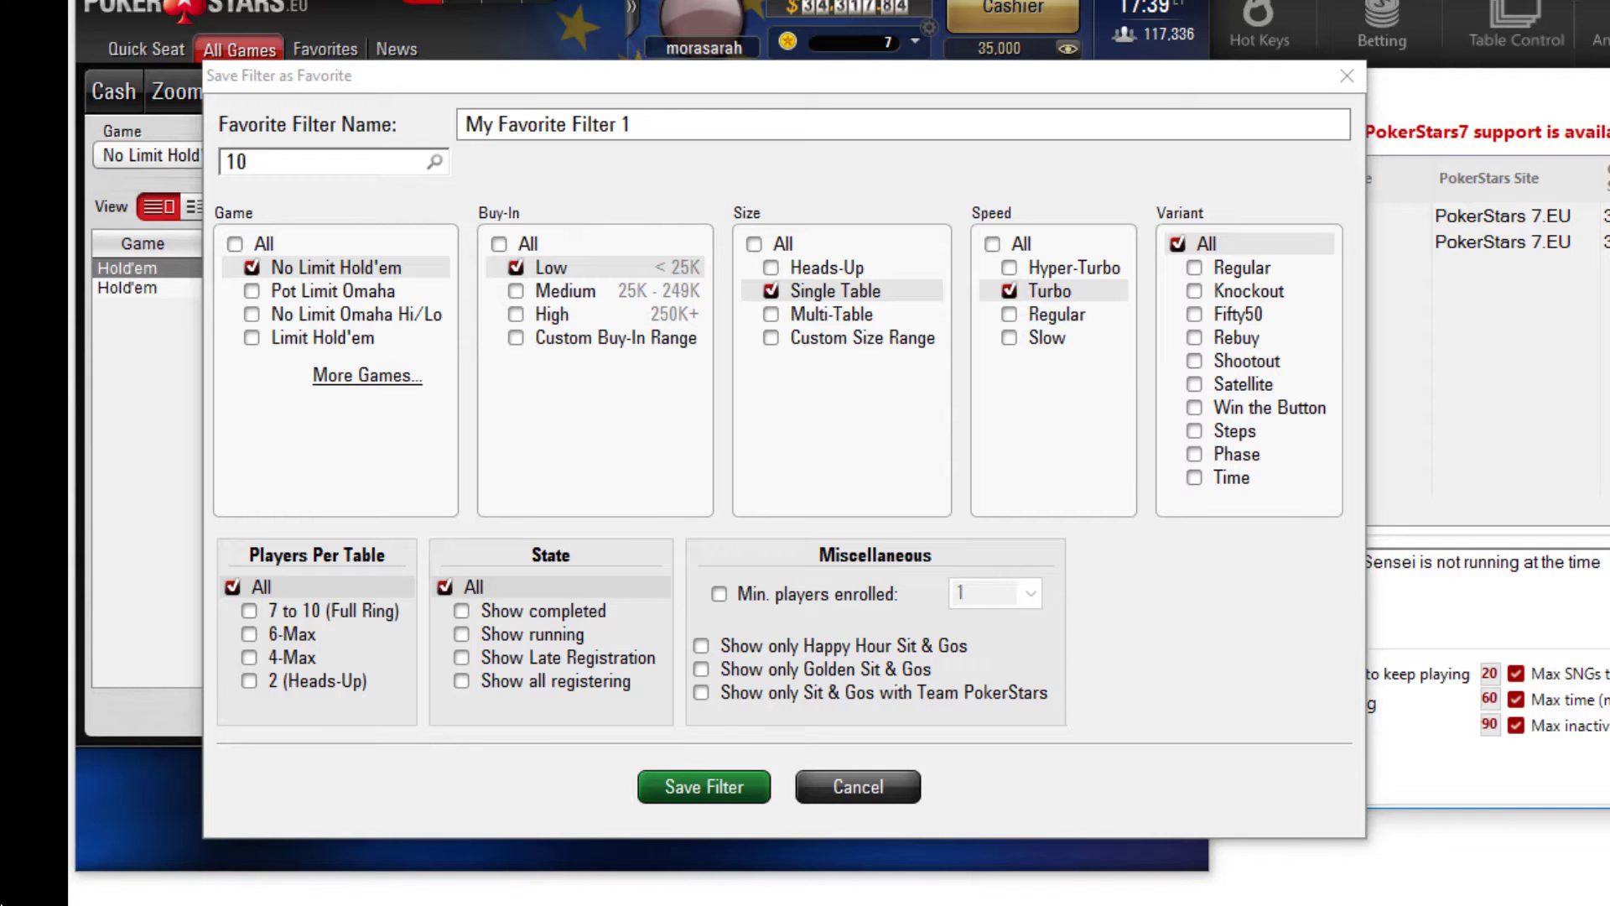
{"action": "key", "text": "Return"}
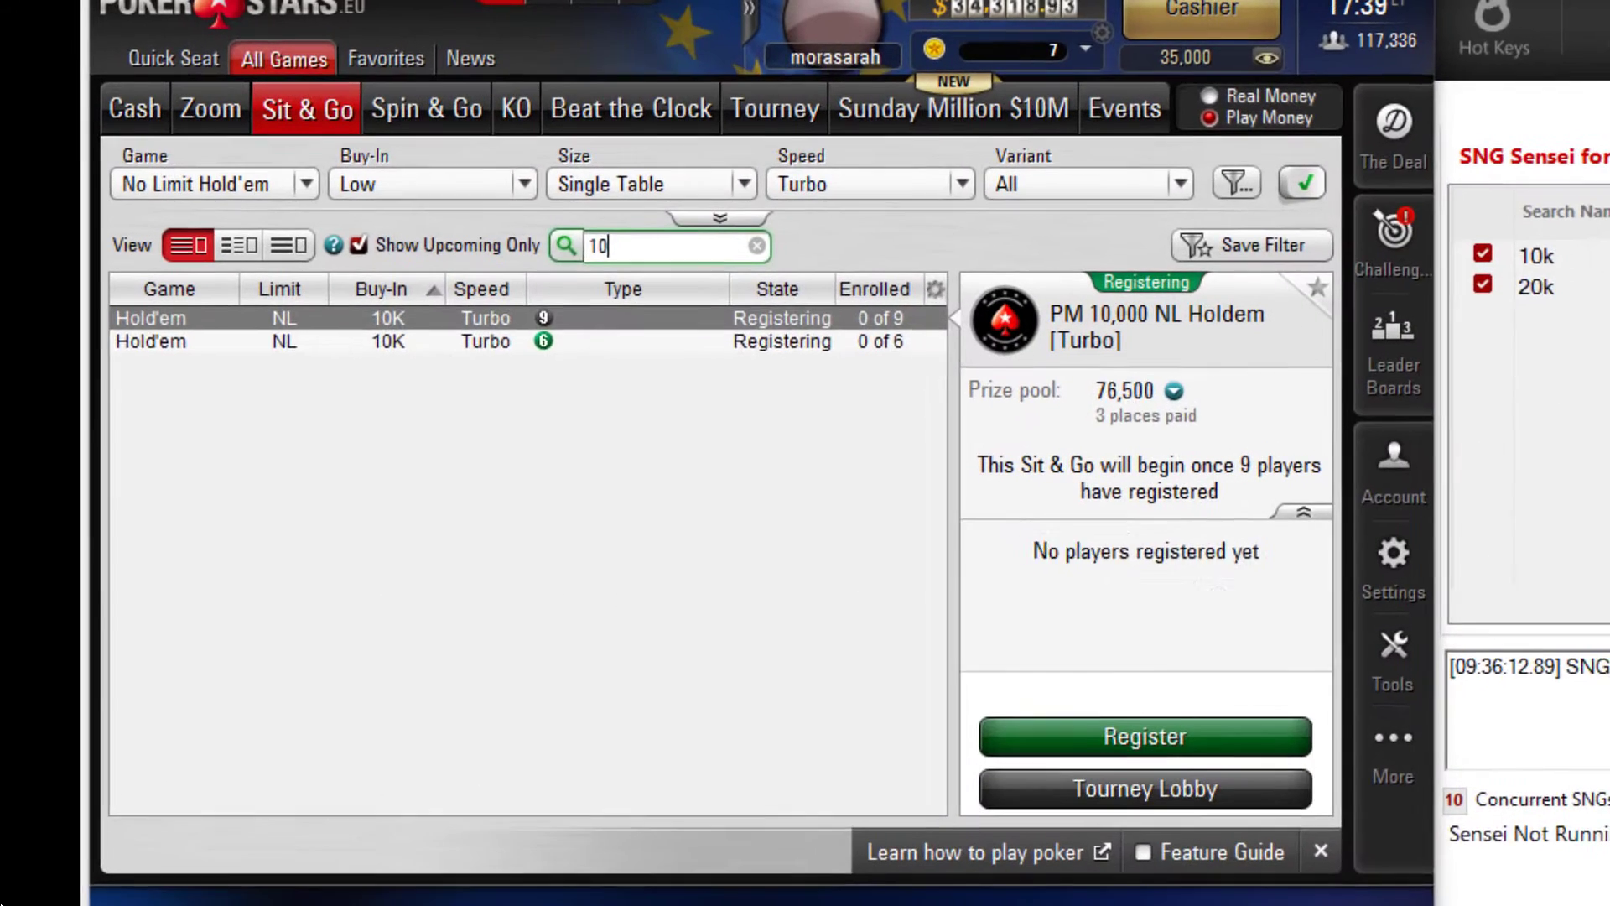
Change the PokerStars filter to search text 20, Multi-Table size and All speeds, and save it to Table Ninja's 20k row
{"action": "type", "text": "20"}
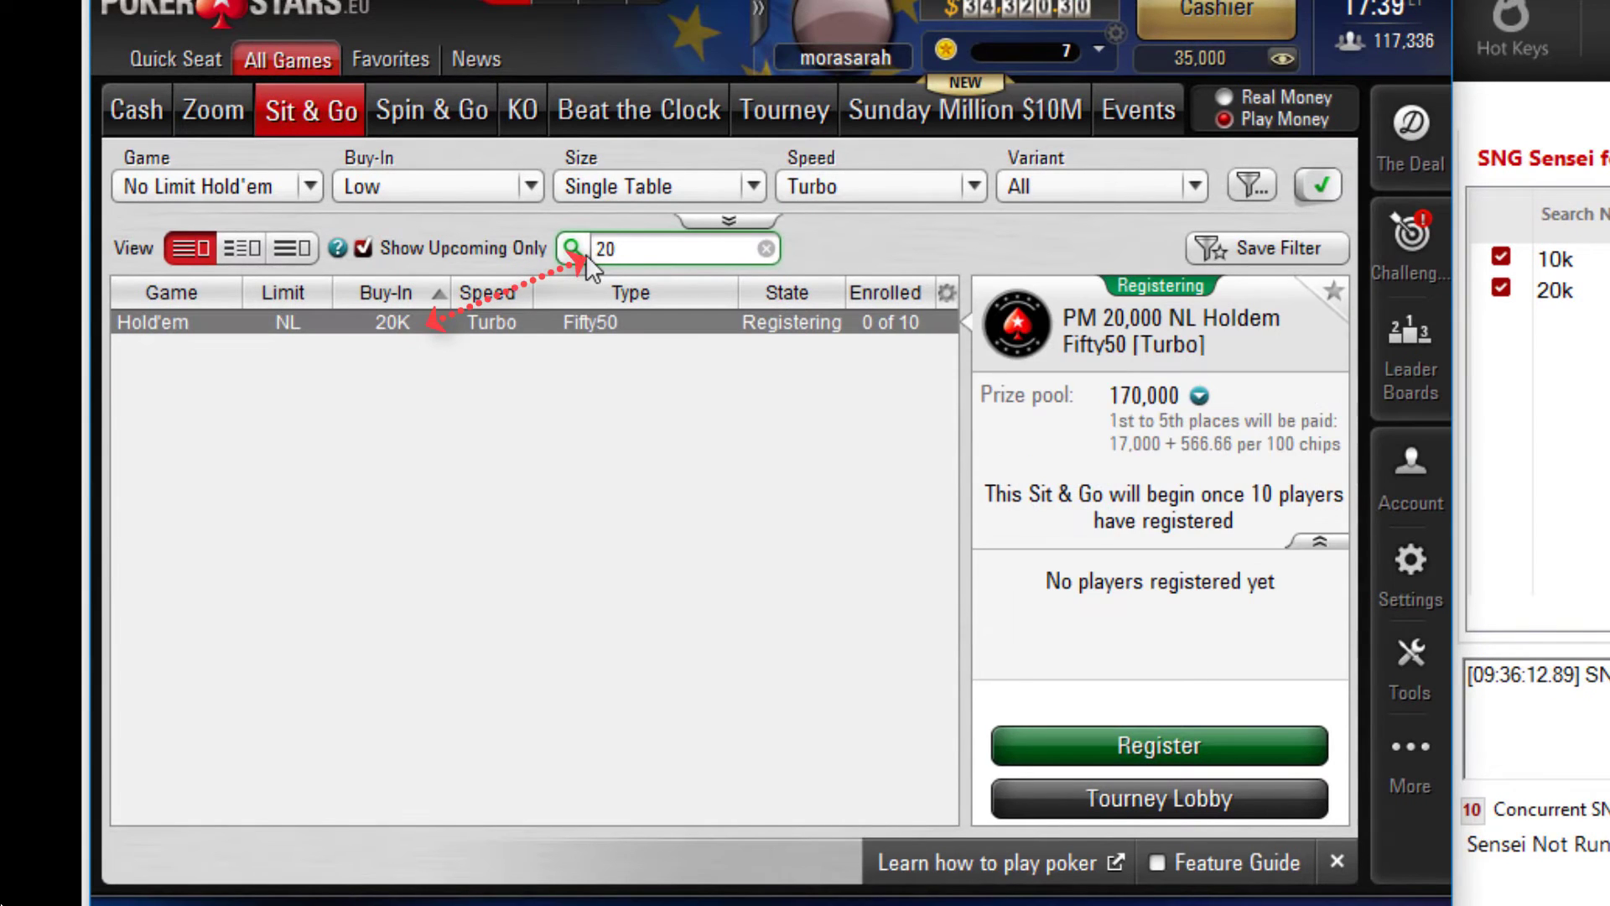
{"action": "left_click", "coordinate": [661, 200]}
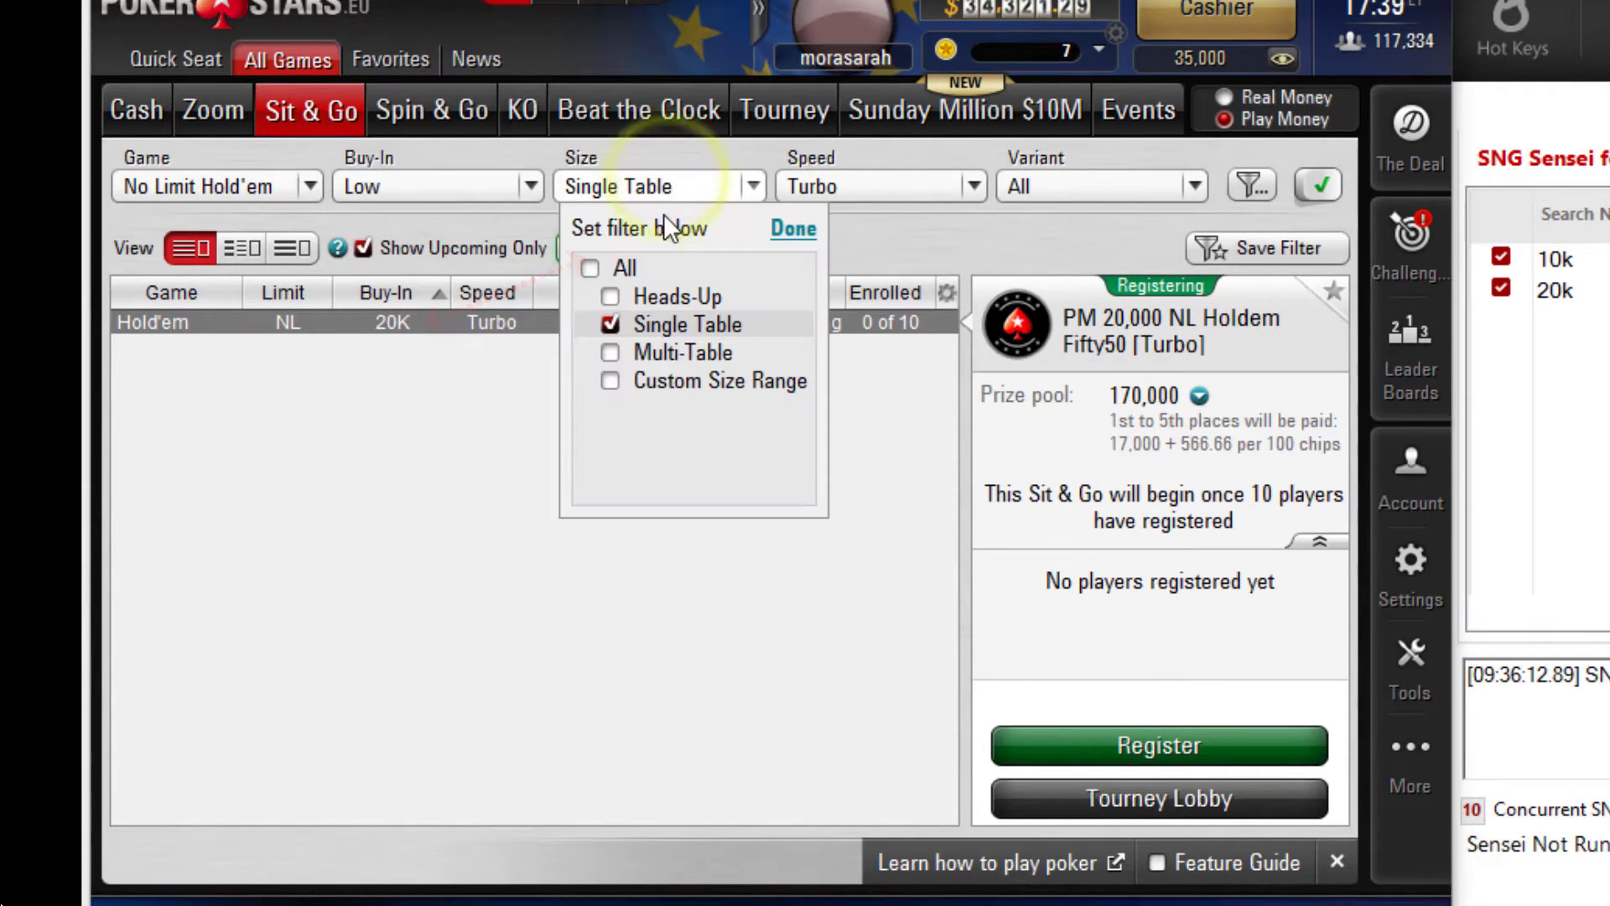
{"action": "left_click", "coordinate": [610, 325]}
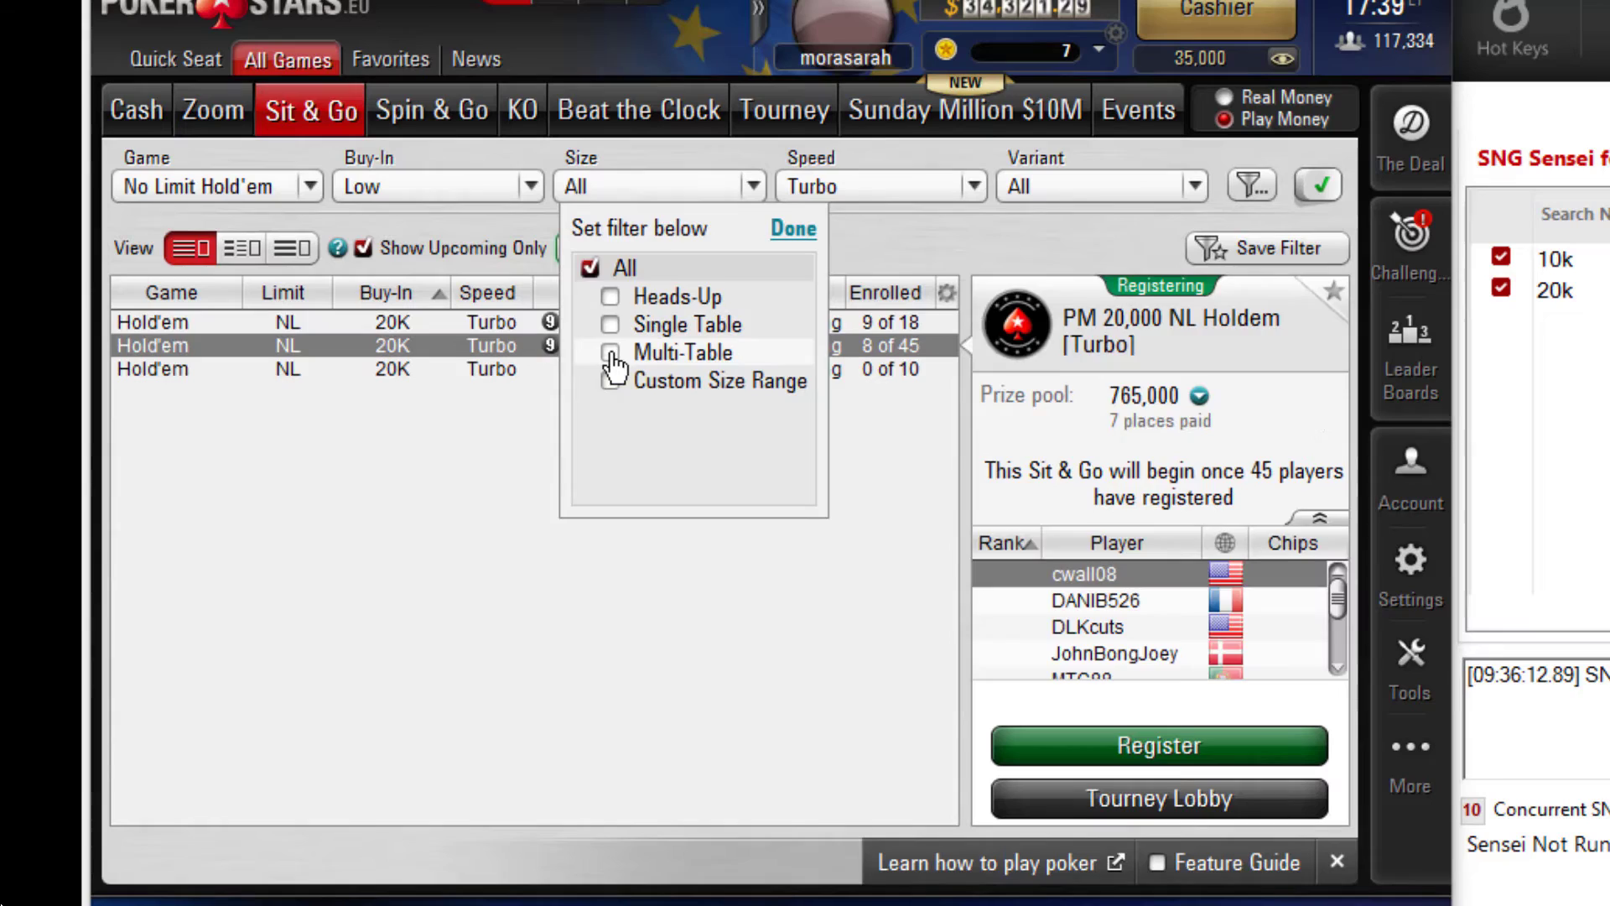
{"action": "left_click", "coordinate": [609, 352]}
{"action": "left_click", "coordinate": [873, 186]}
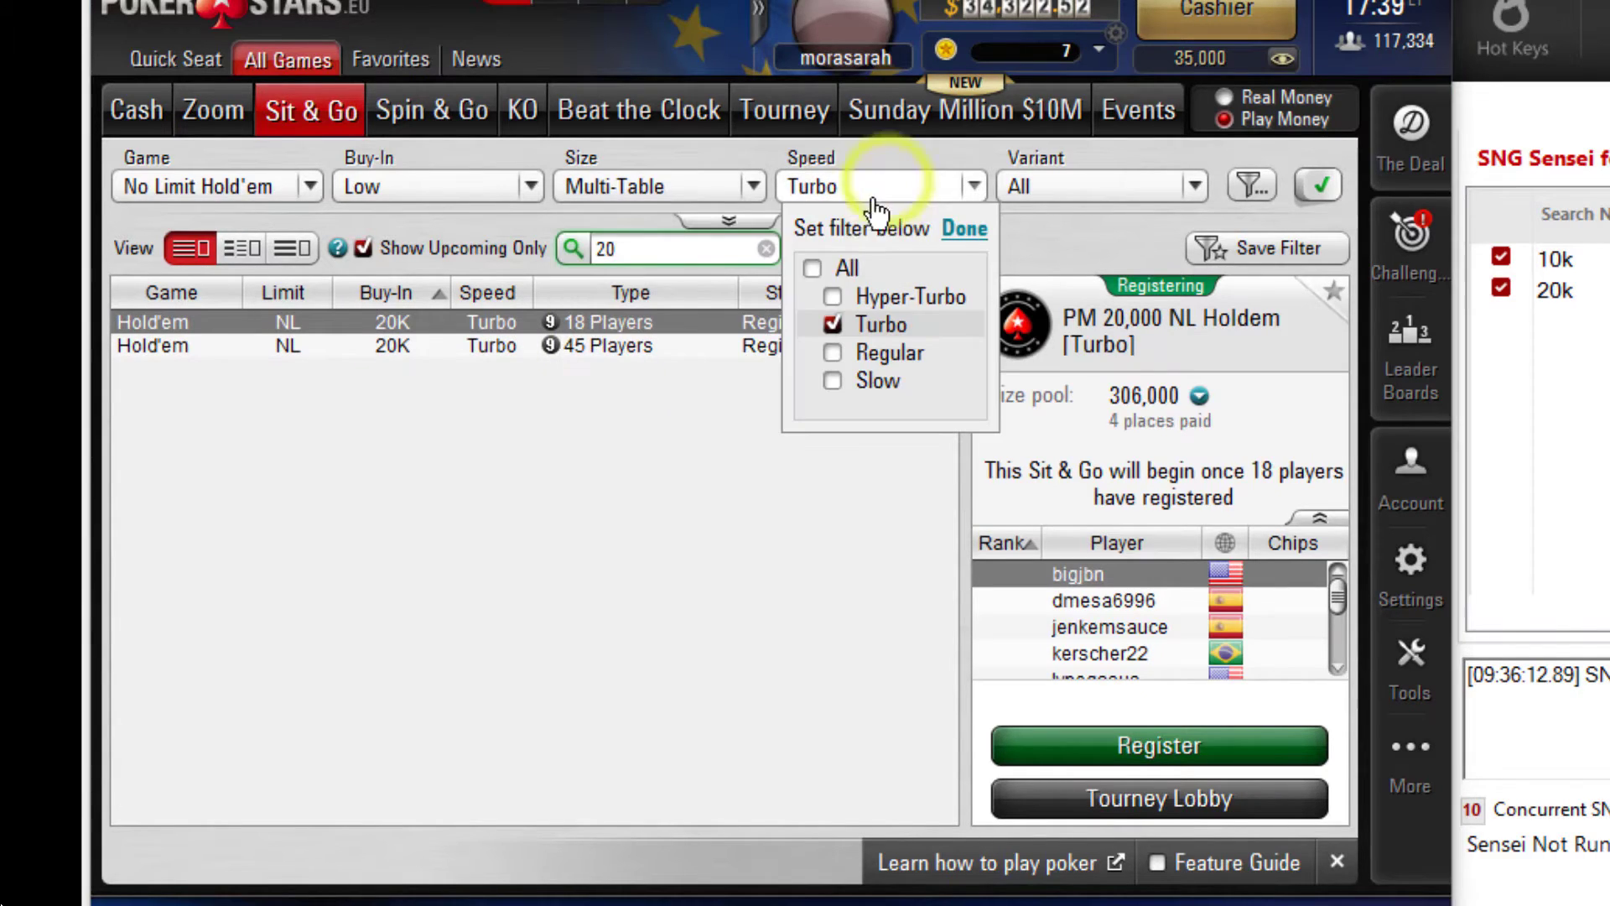
{"action": "left_click", "coordinate": [812, 268]}
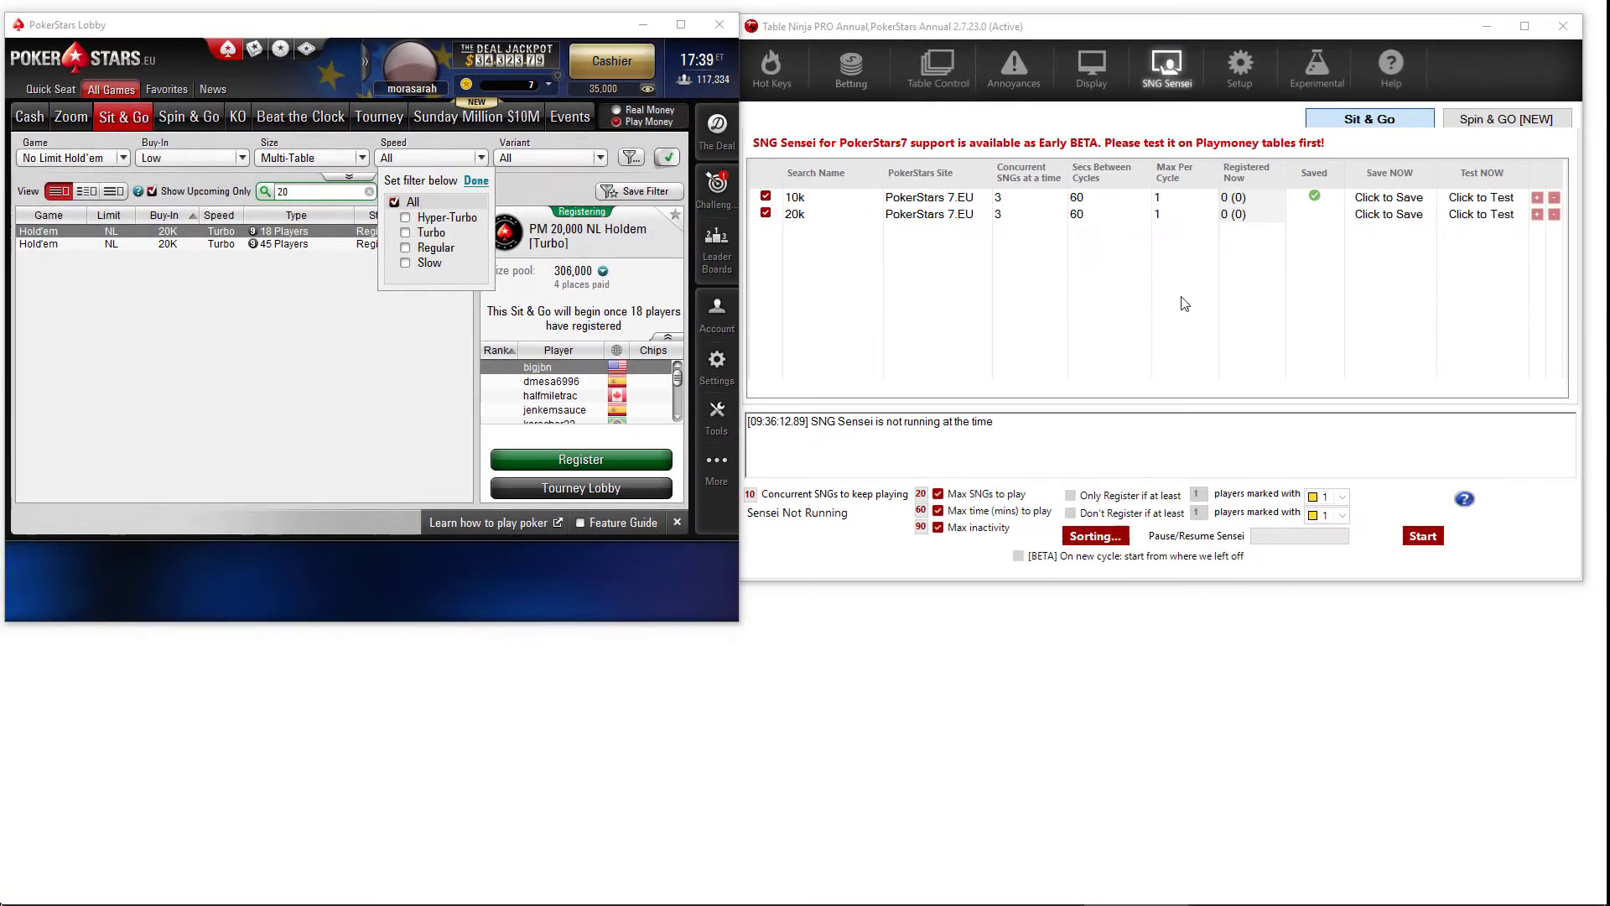
{"action": "left_click", "coordinate": [1396, 217]}
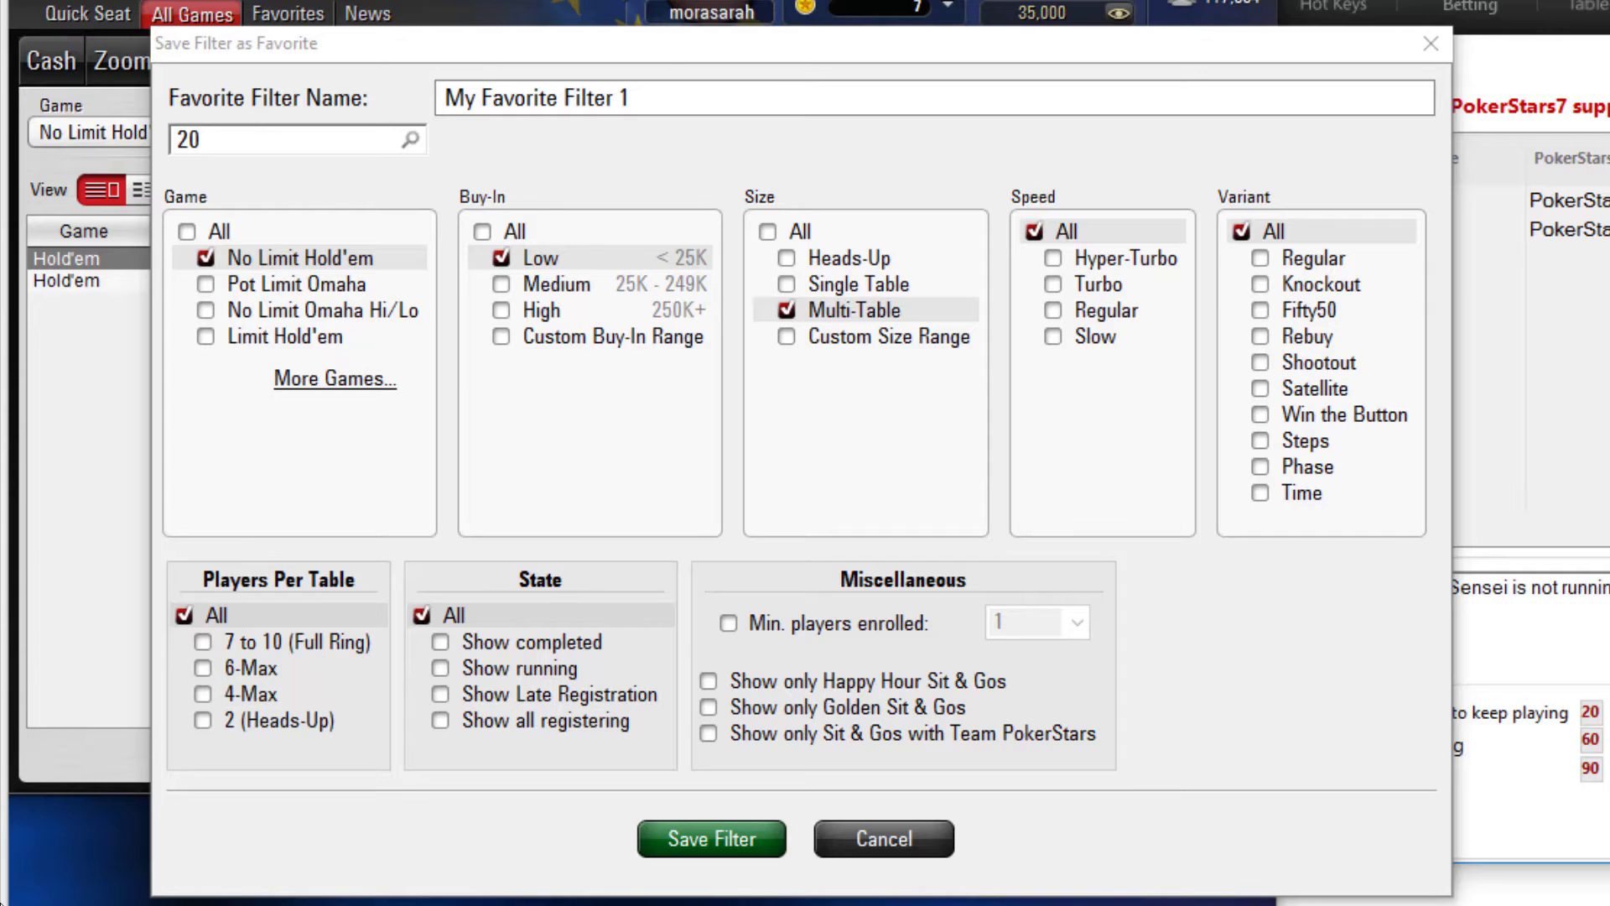
{"action": "key", "text": "Escape"}
Reset the PokerStars Size and Buy-In filters to All and test the saved 10k and 20k searches in Table Ninja
{"action": "left_click", "coordinate": [625, 132]}
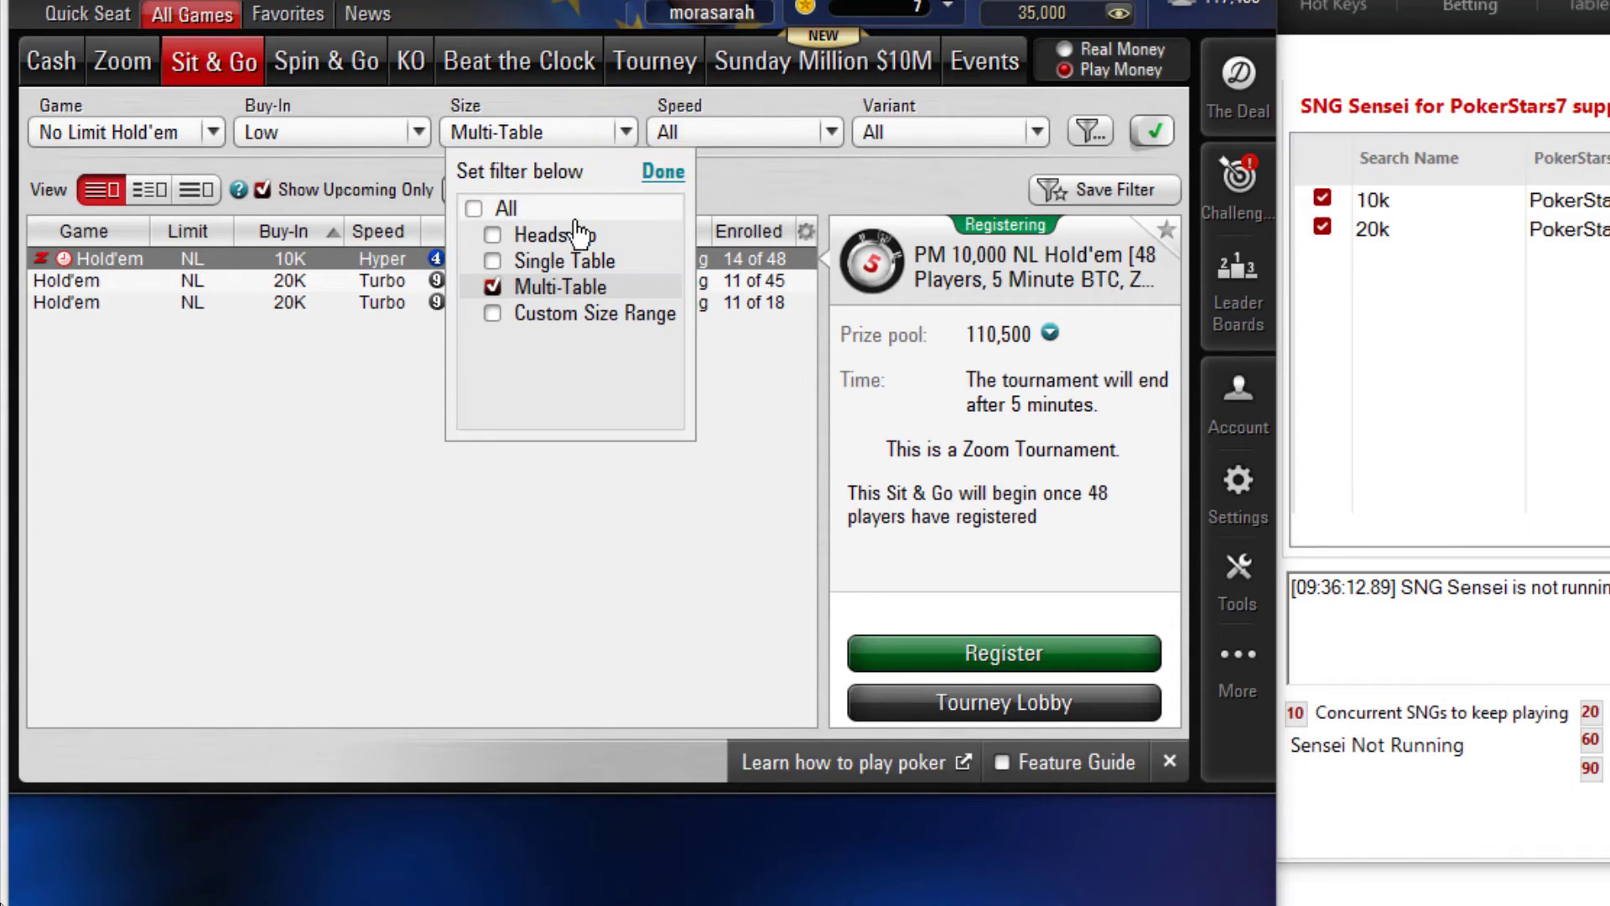
{"action": "left_click", "coordinate": [537, 209]}
{"action": "left_click", "coordinate": [325, 134]}
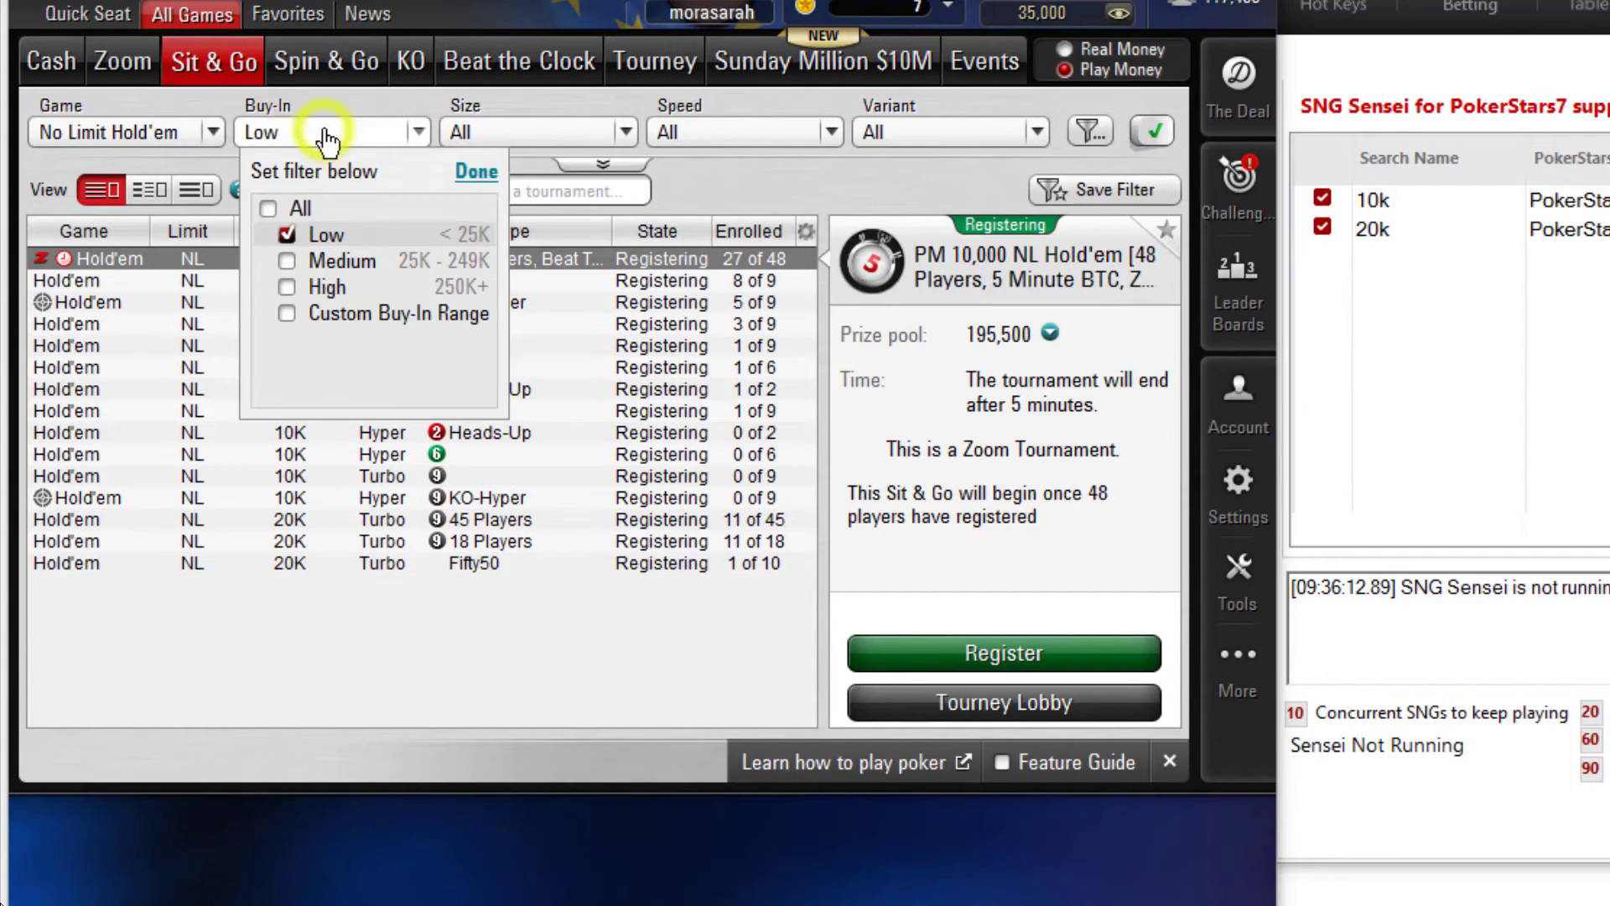
{"action": "left_click", "coordinate": [303, 210]}
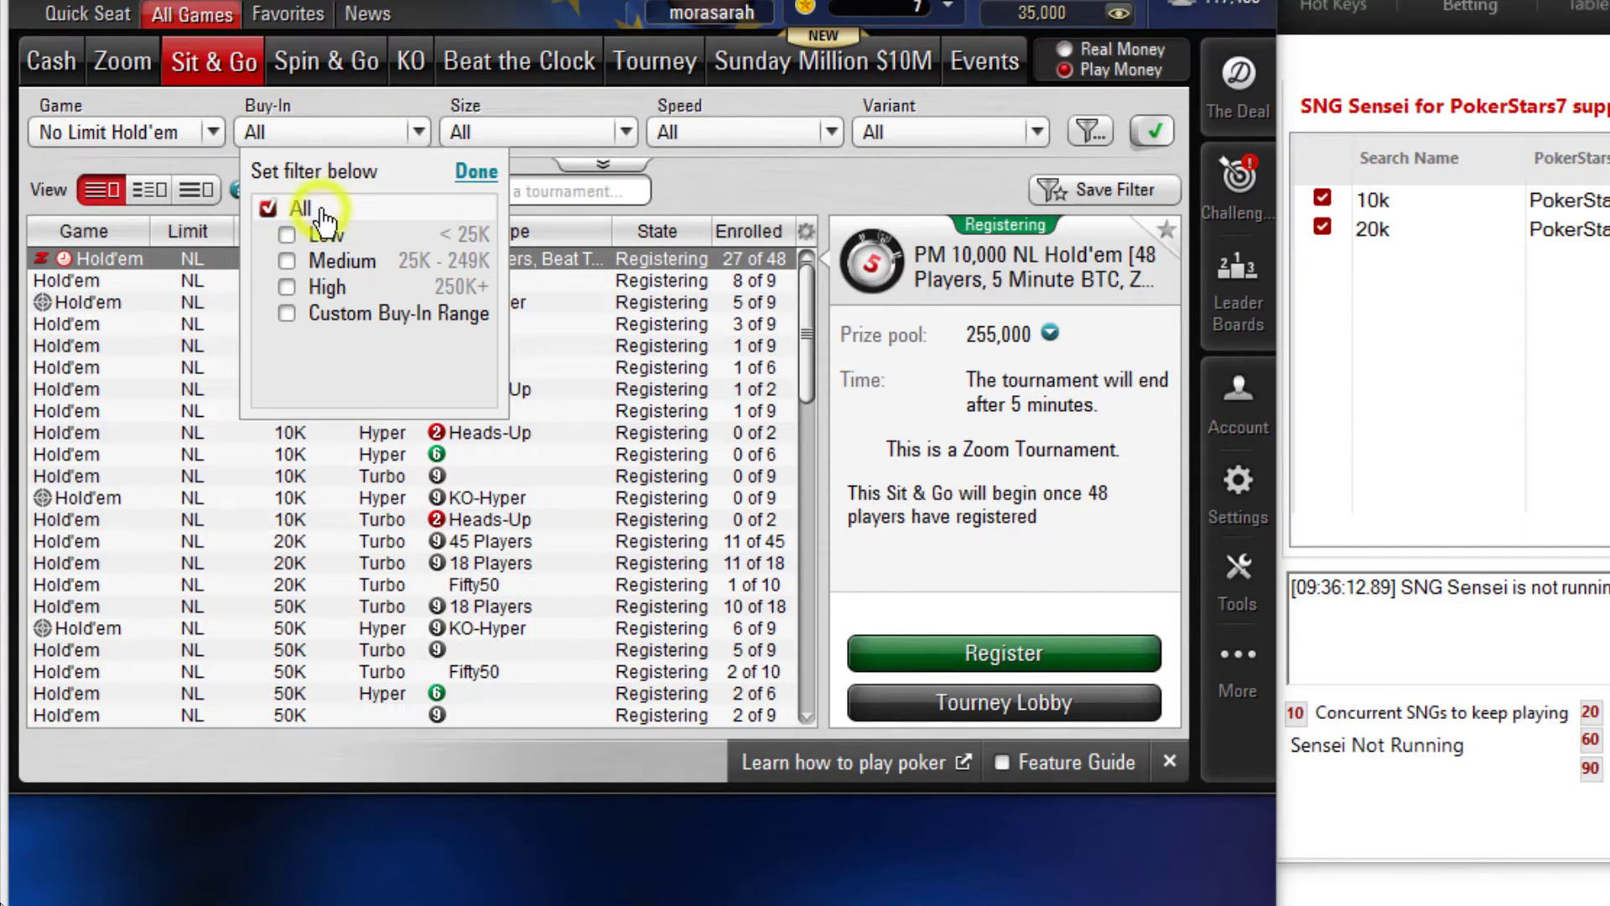
{"action": "left_click", "coordinate": [480, 170]}
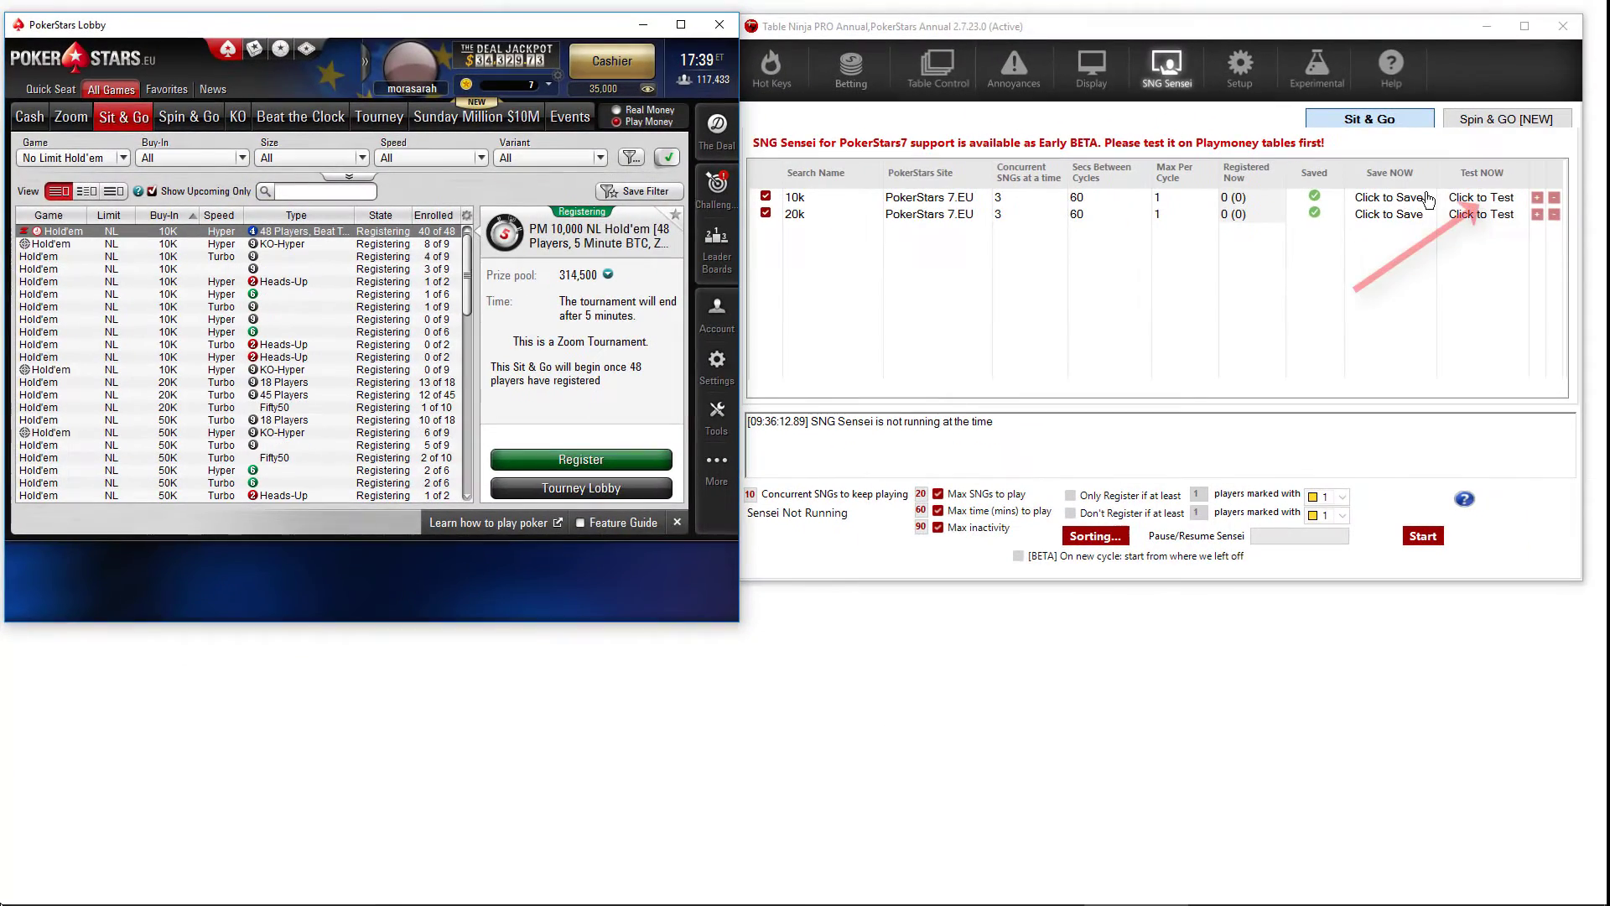
{"action": "left_click", "coordinate": [1459, 197]}
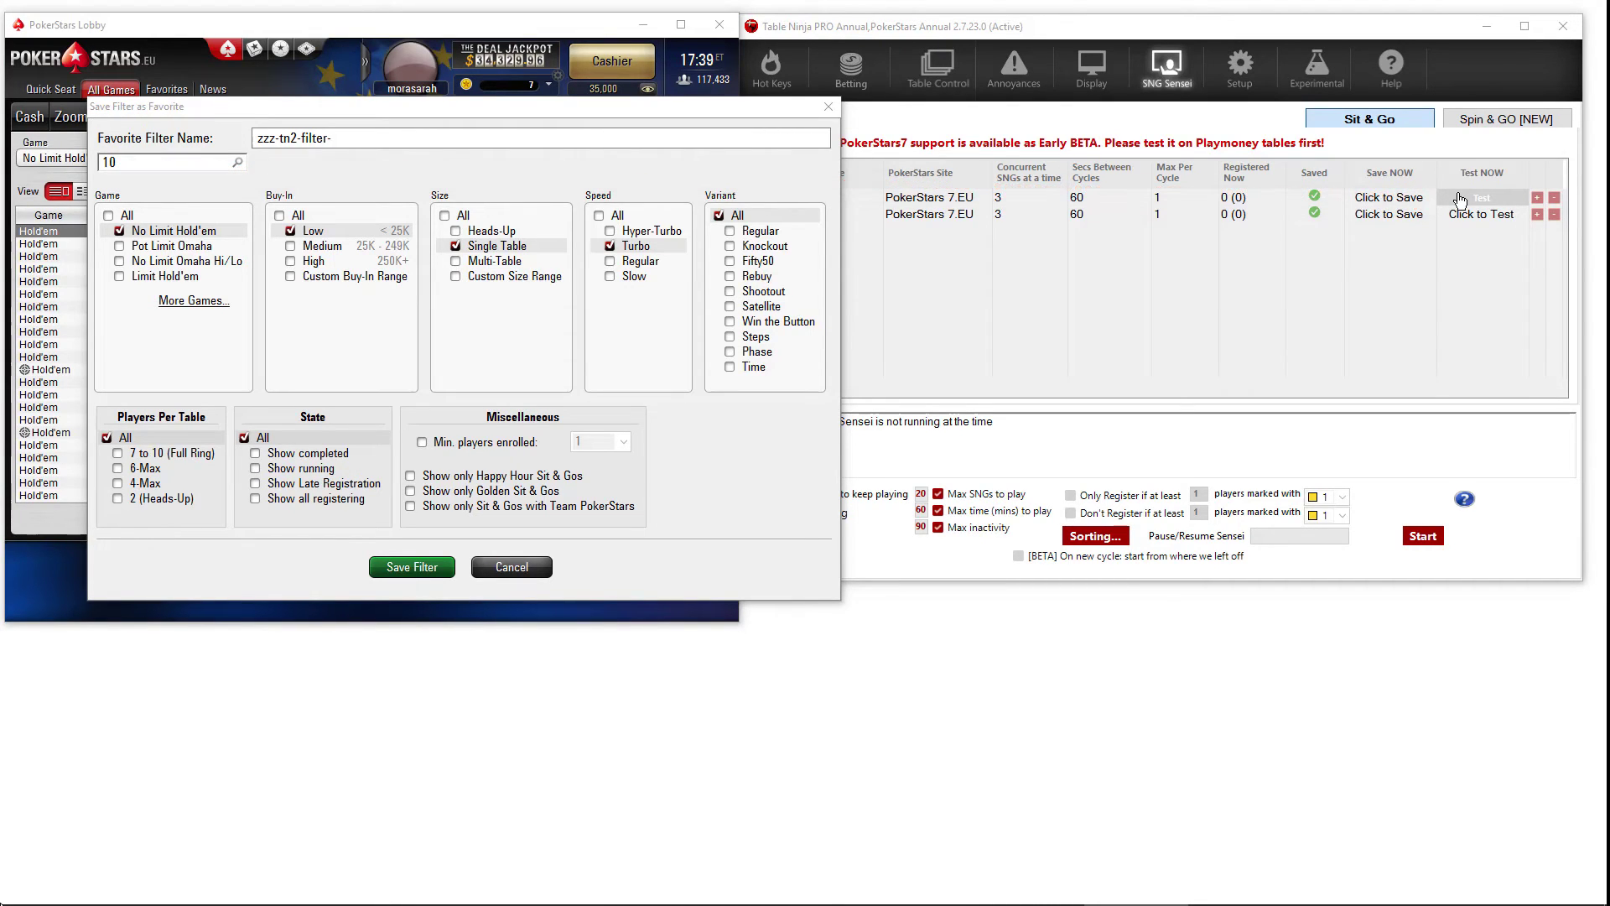
{"action": "left_click", "coordinate": [1460, 215]}
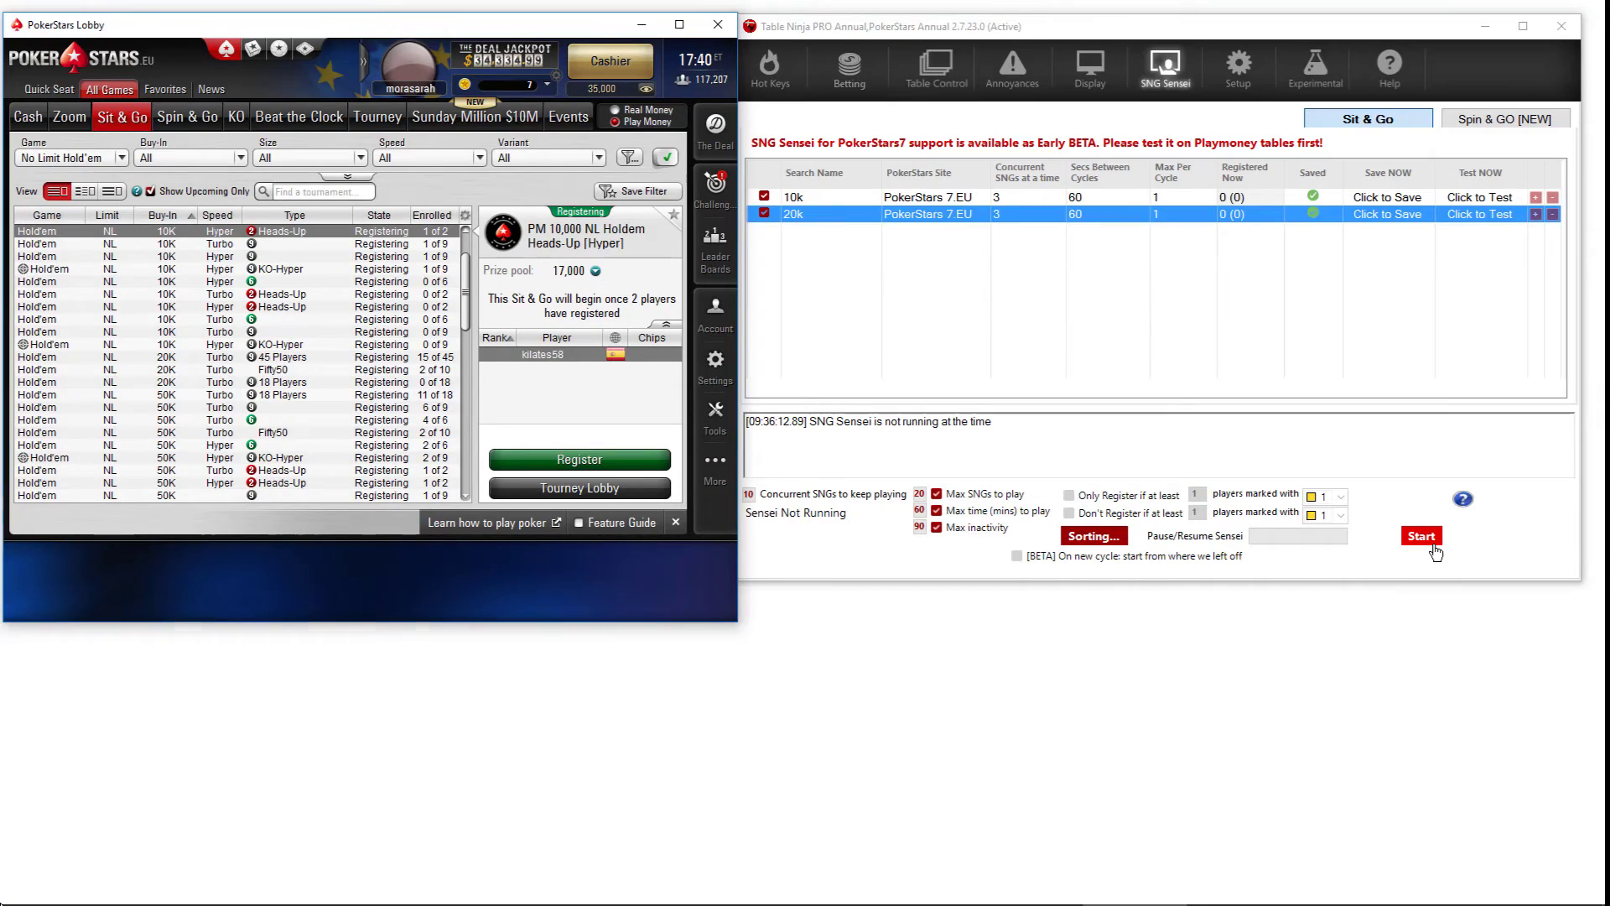
Start SNG Sensei and continue through its wizard to convert the saved searches into PokerStars favorite filters
{"action": "left_click", "coordinate": [1434, 545]}
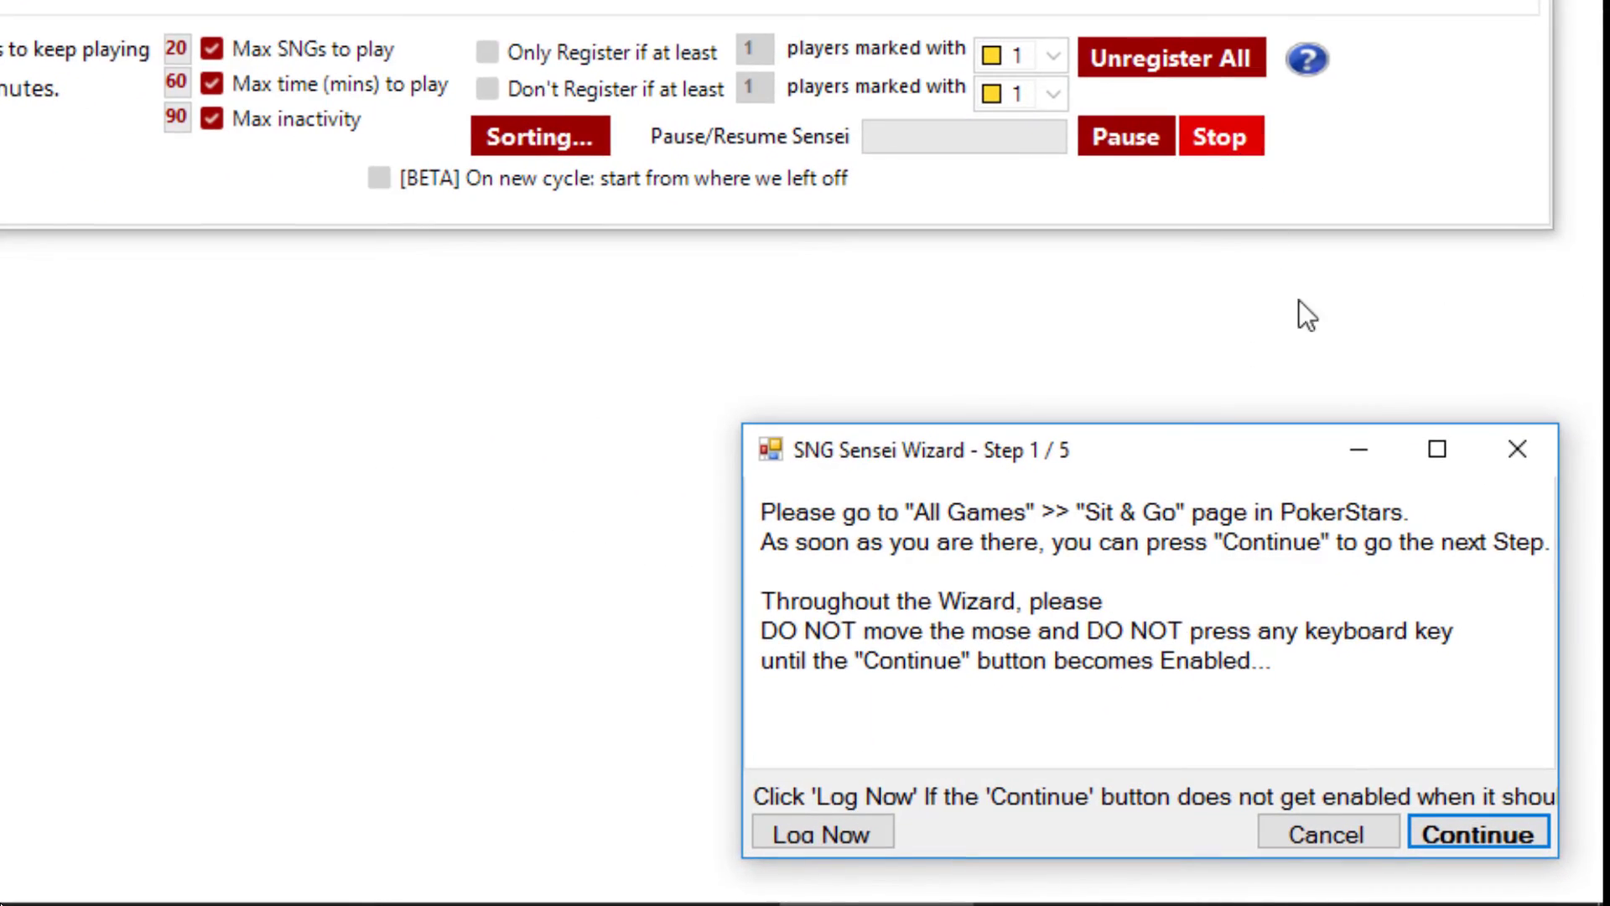
{"action": "left_click", "coordinate": [1468, 833]}
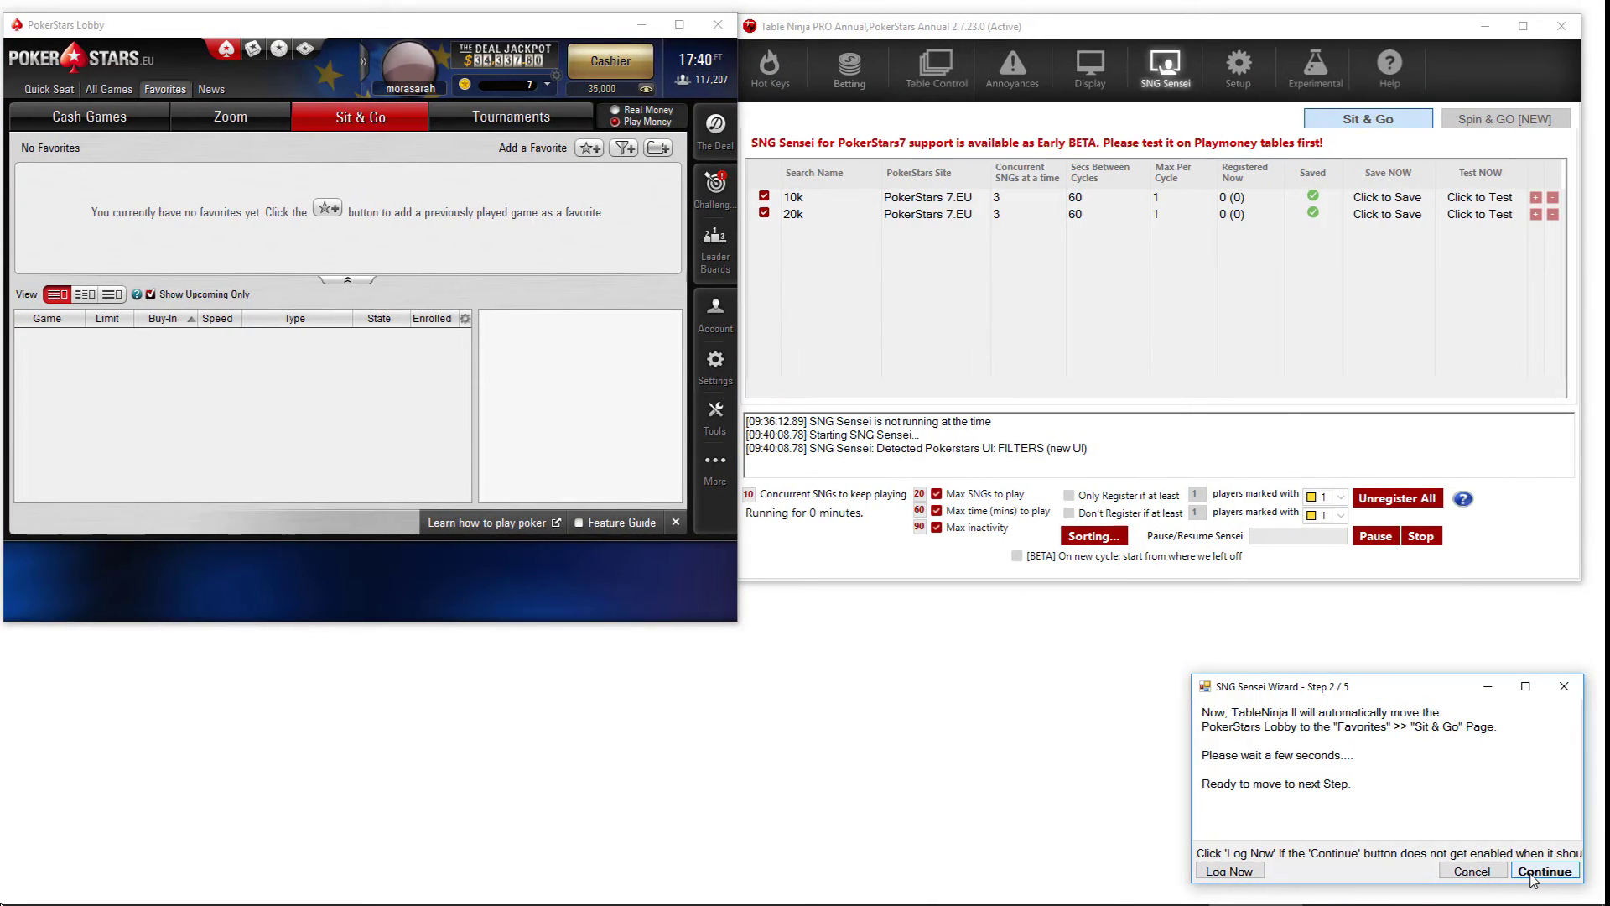
{"action": "left_click", "coordinate": [1531, 873]}
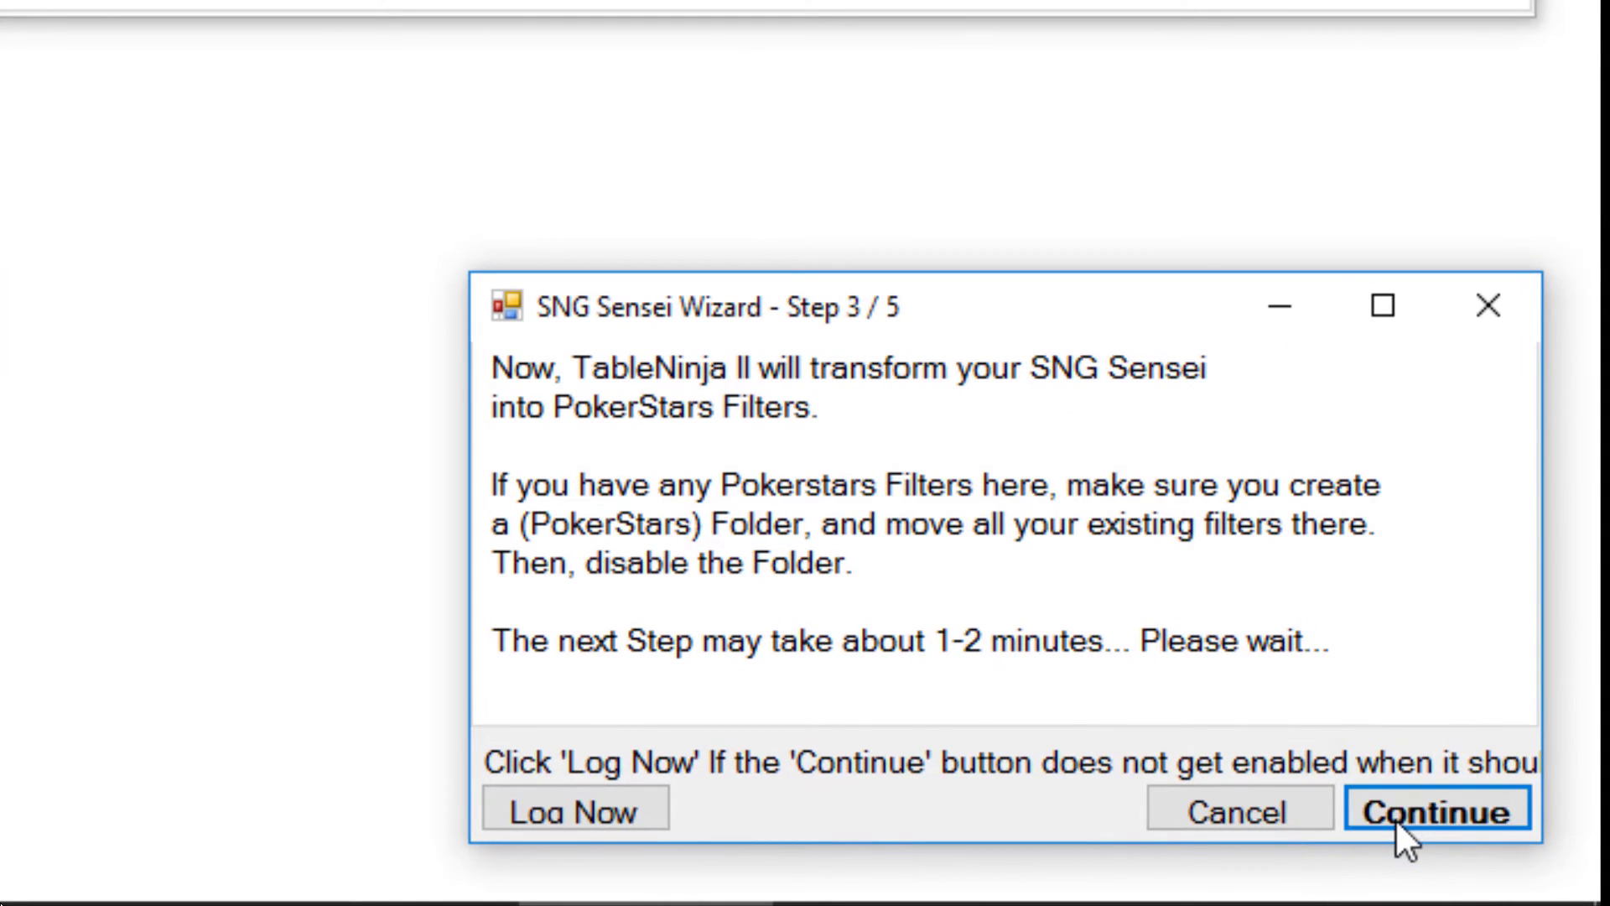
{"action": "left_click", "coordinate": [1395, 818]}
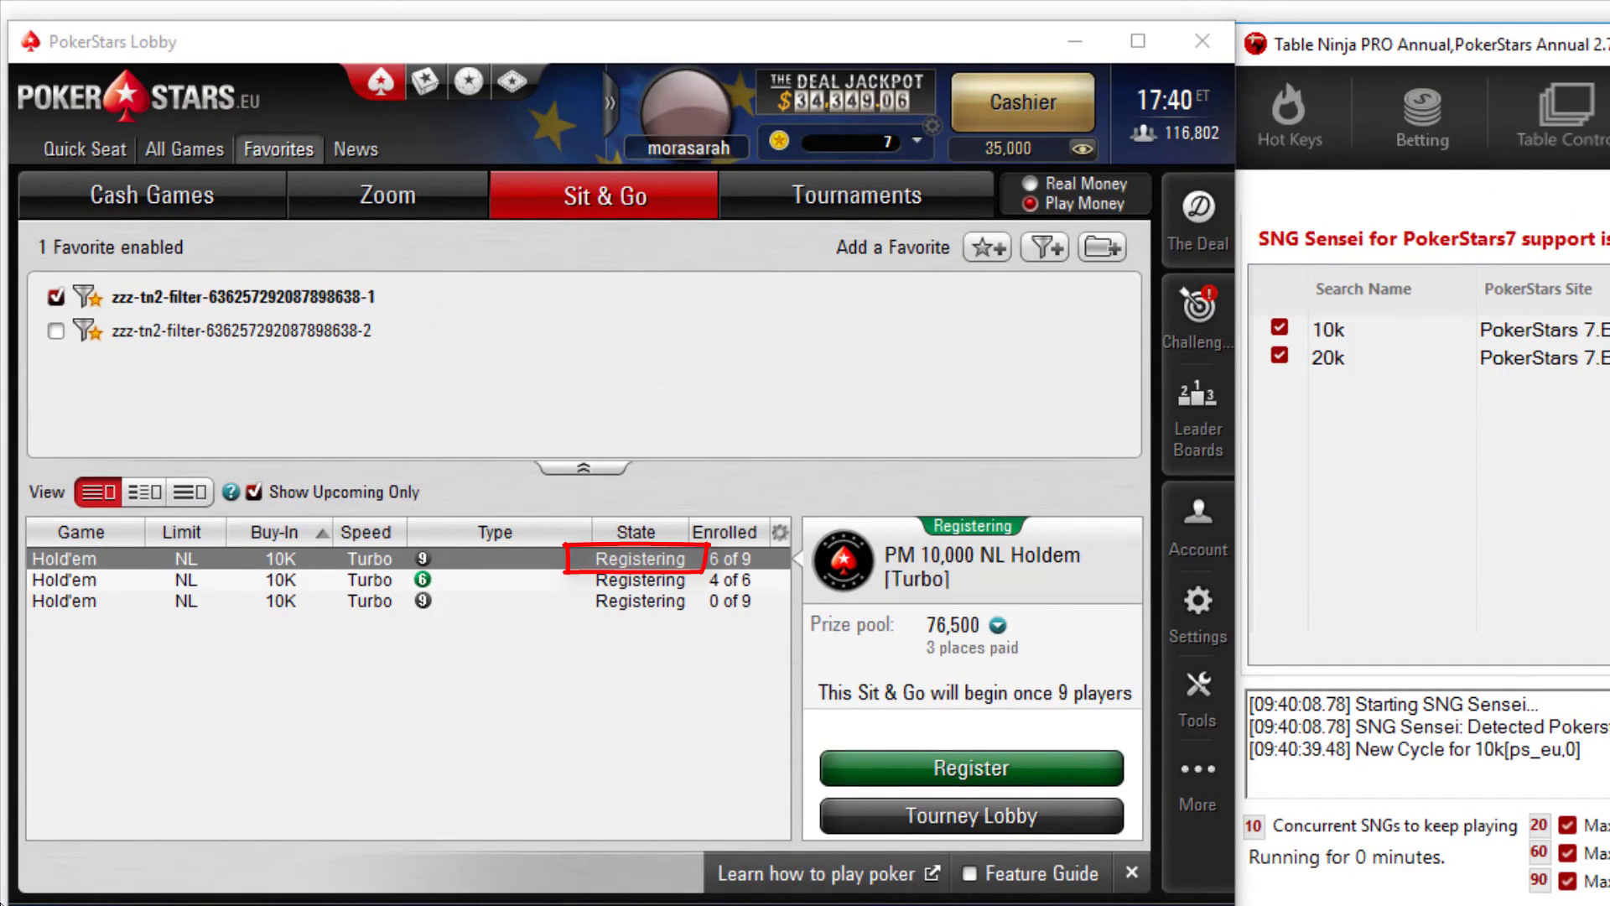
{"action": "left_click", "coordinate": [251, 580]}
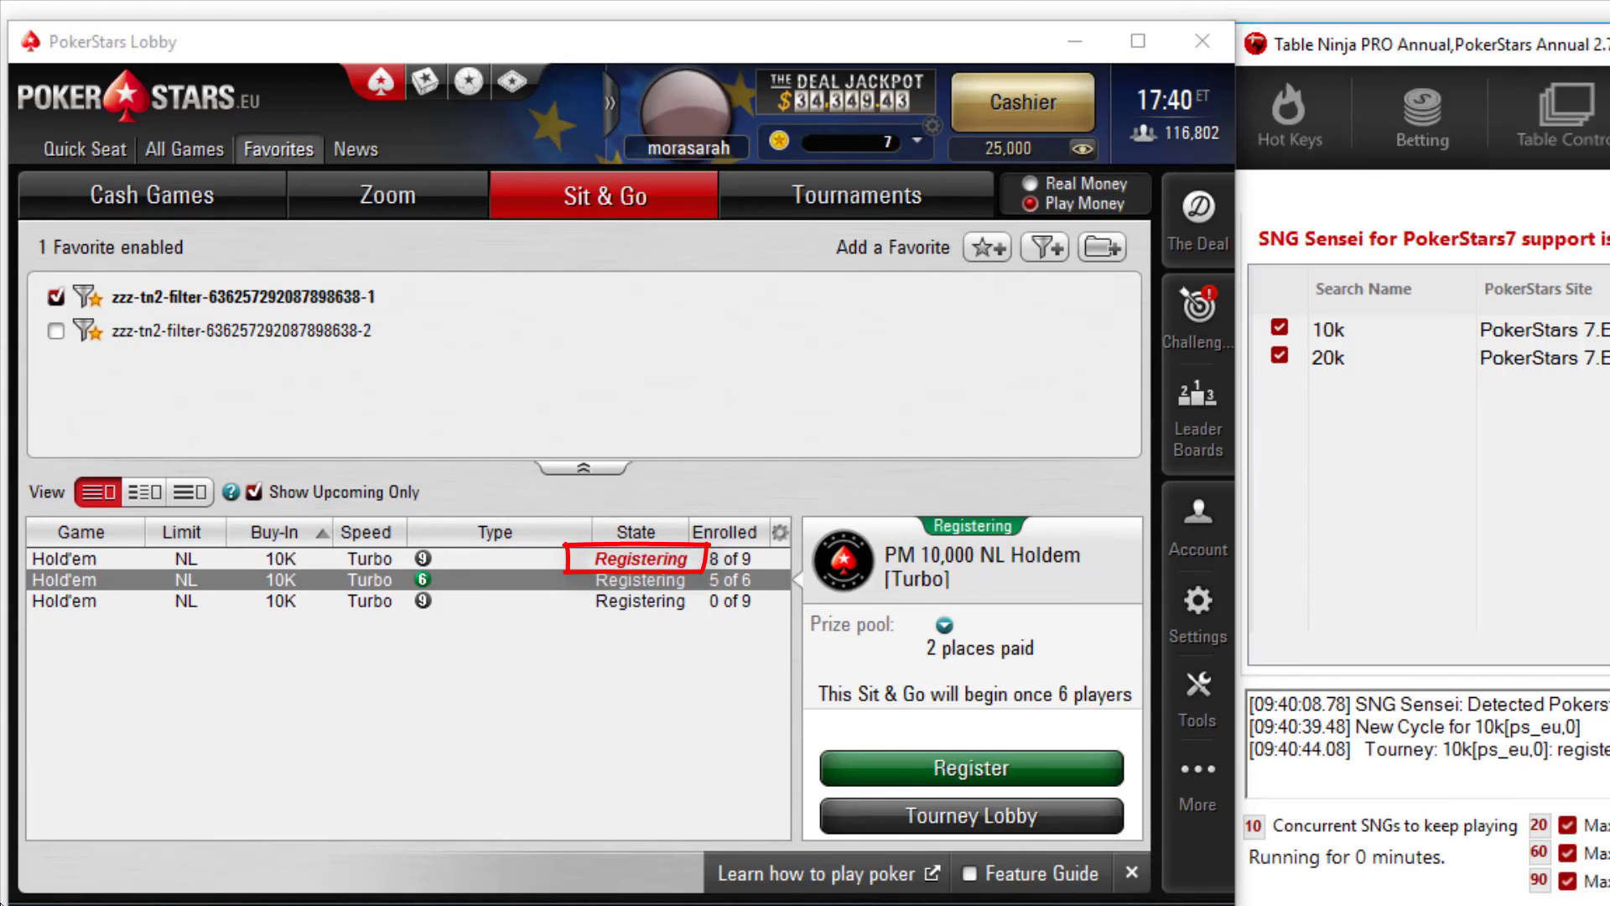